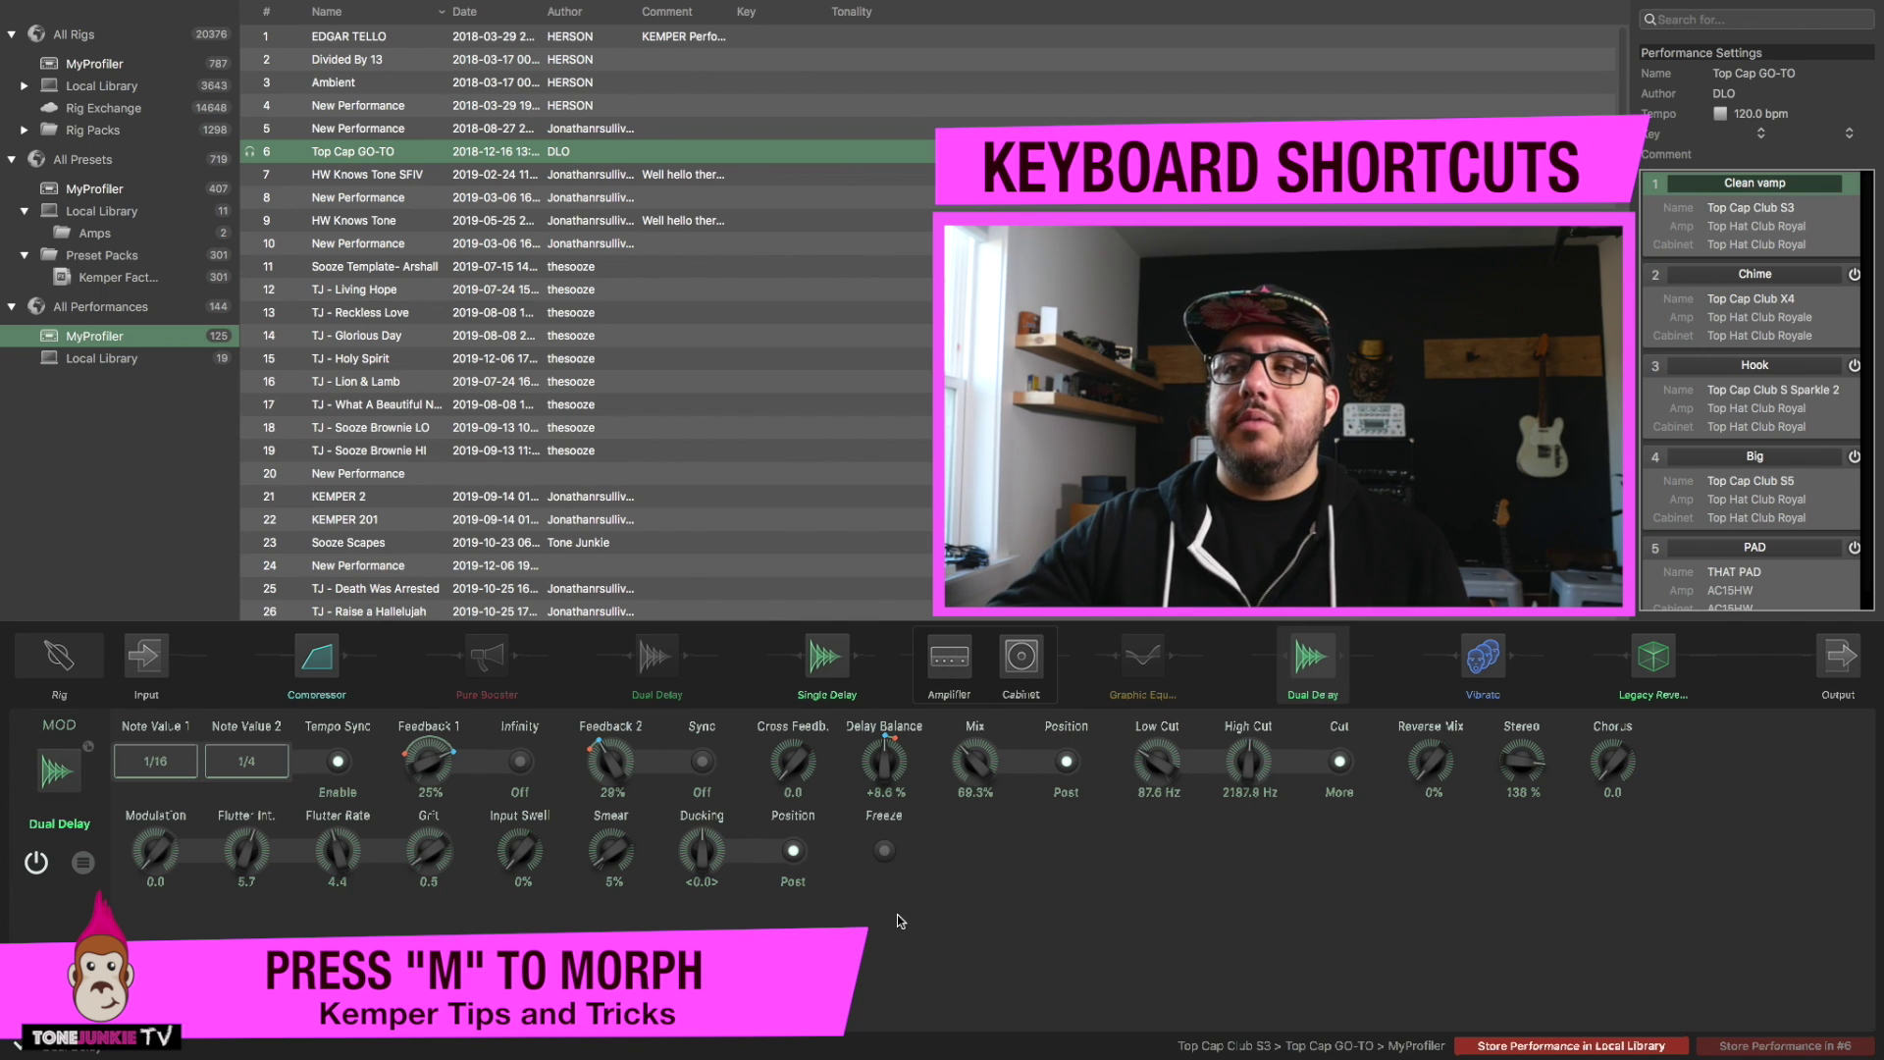
Toggle the Dual Delay's morph on and off with M, ending morphed with Note Value 1 at 1/16.
key(m)
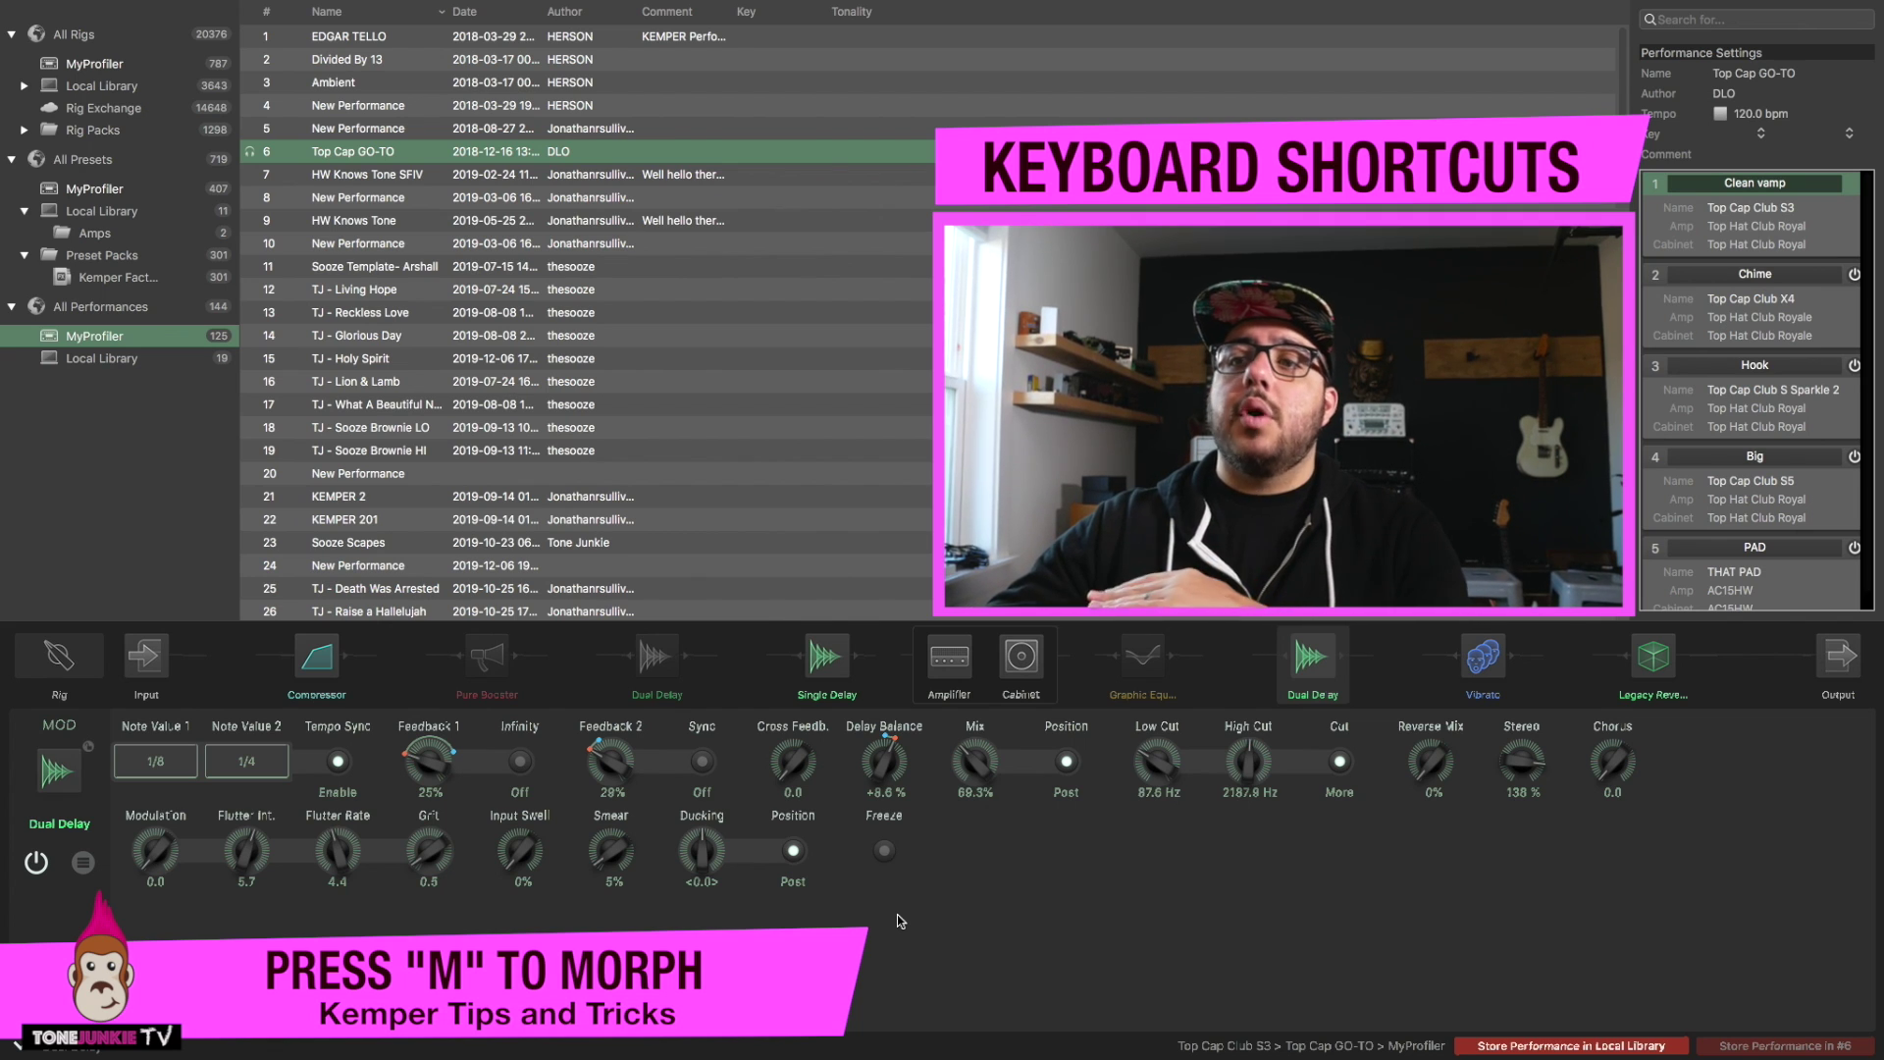
key(m)
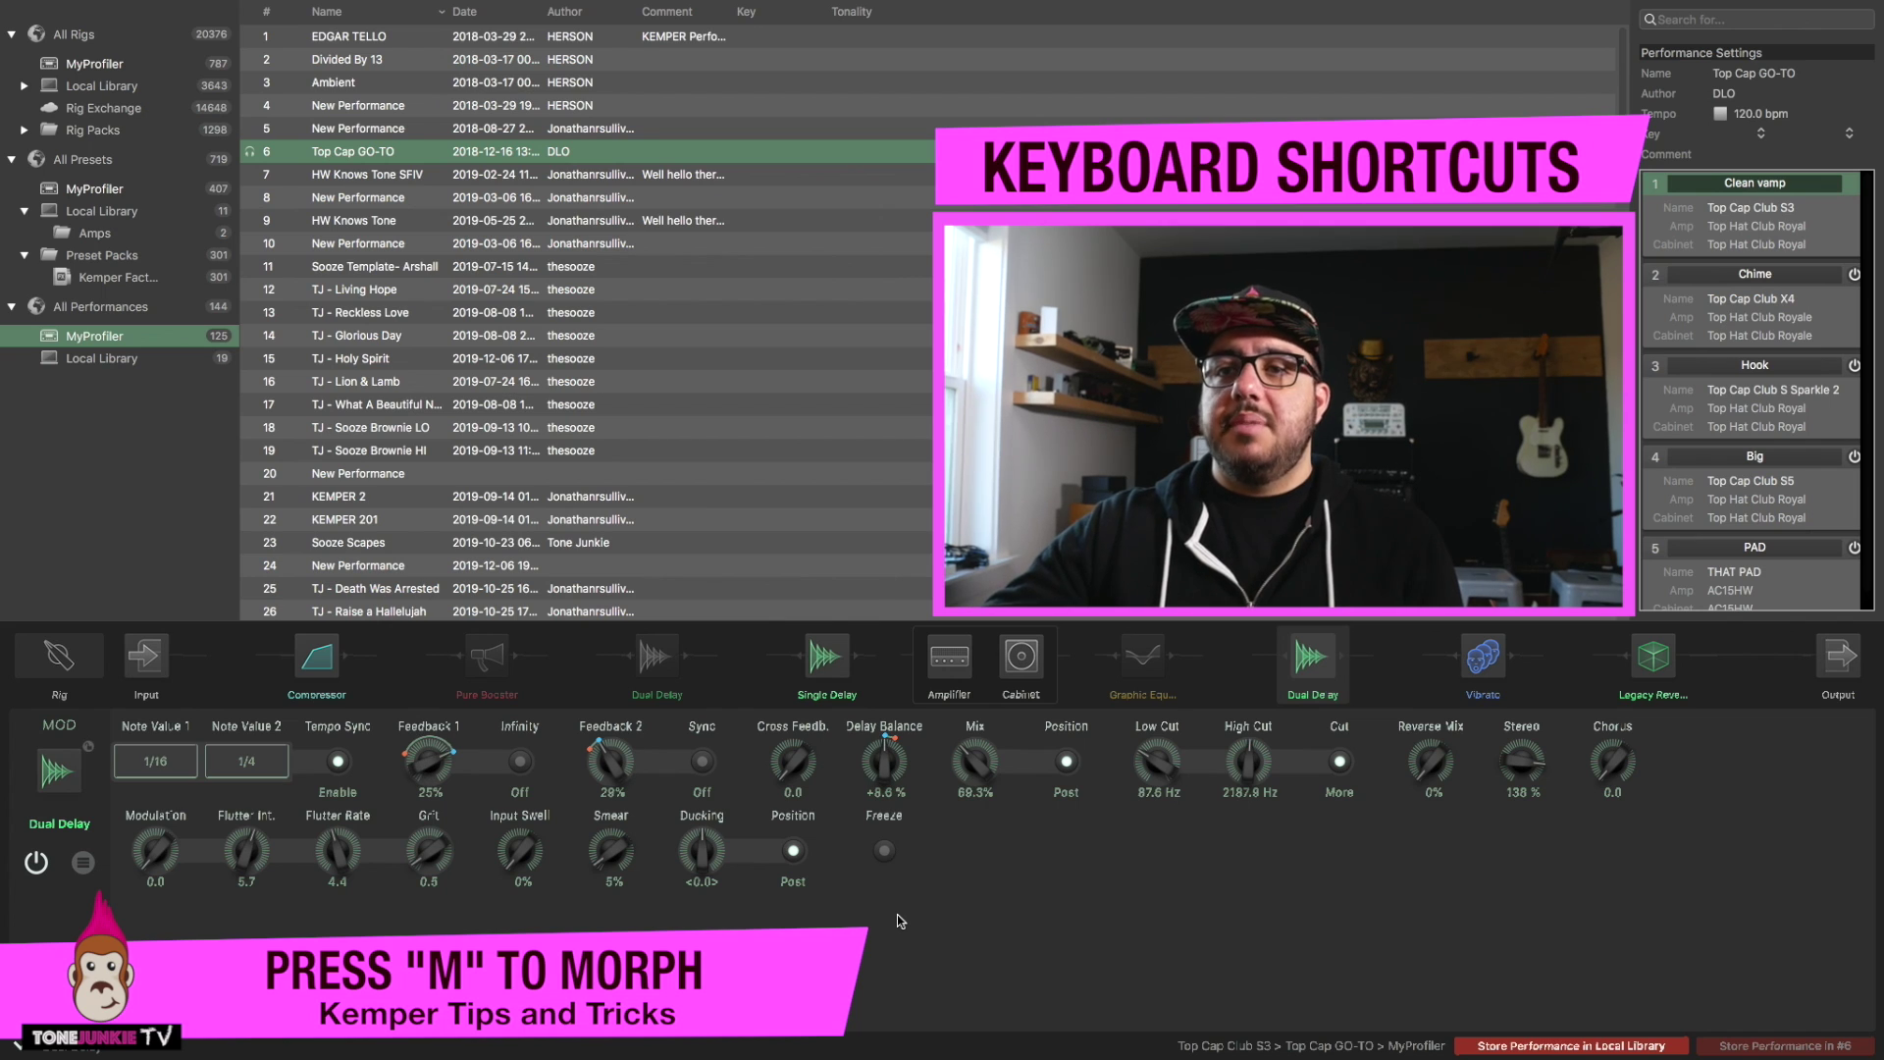
key(m)
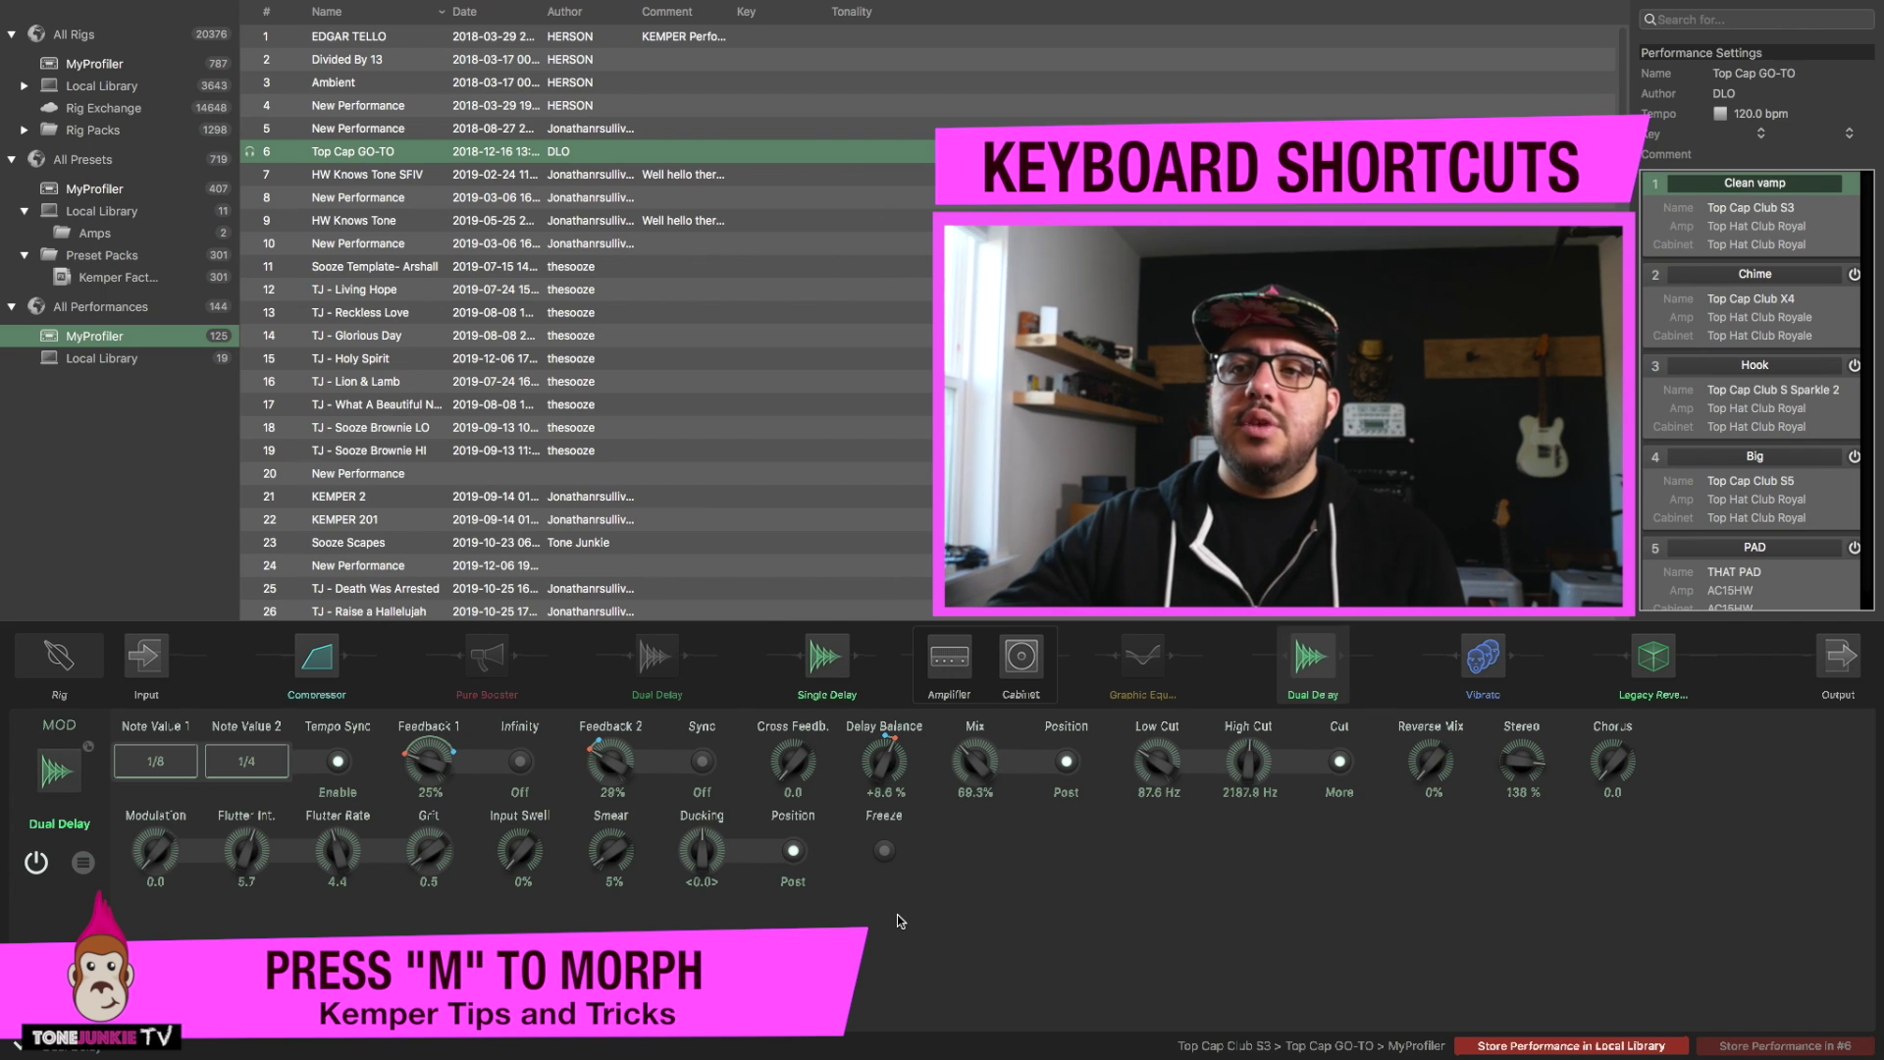
key(m)
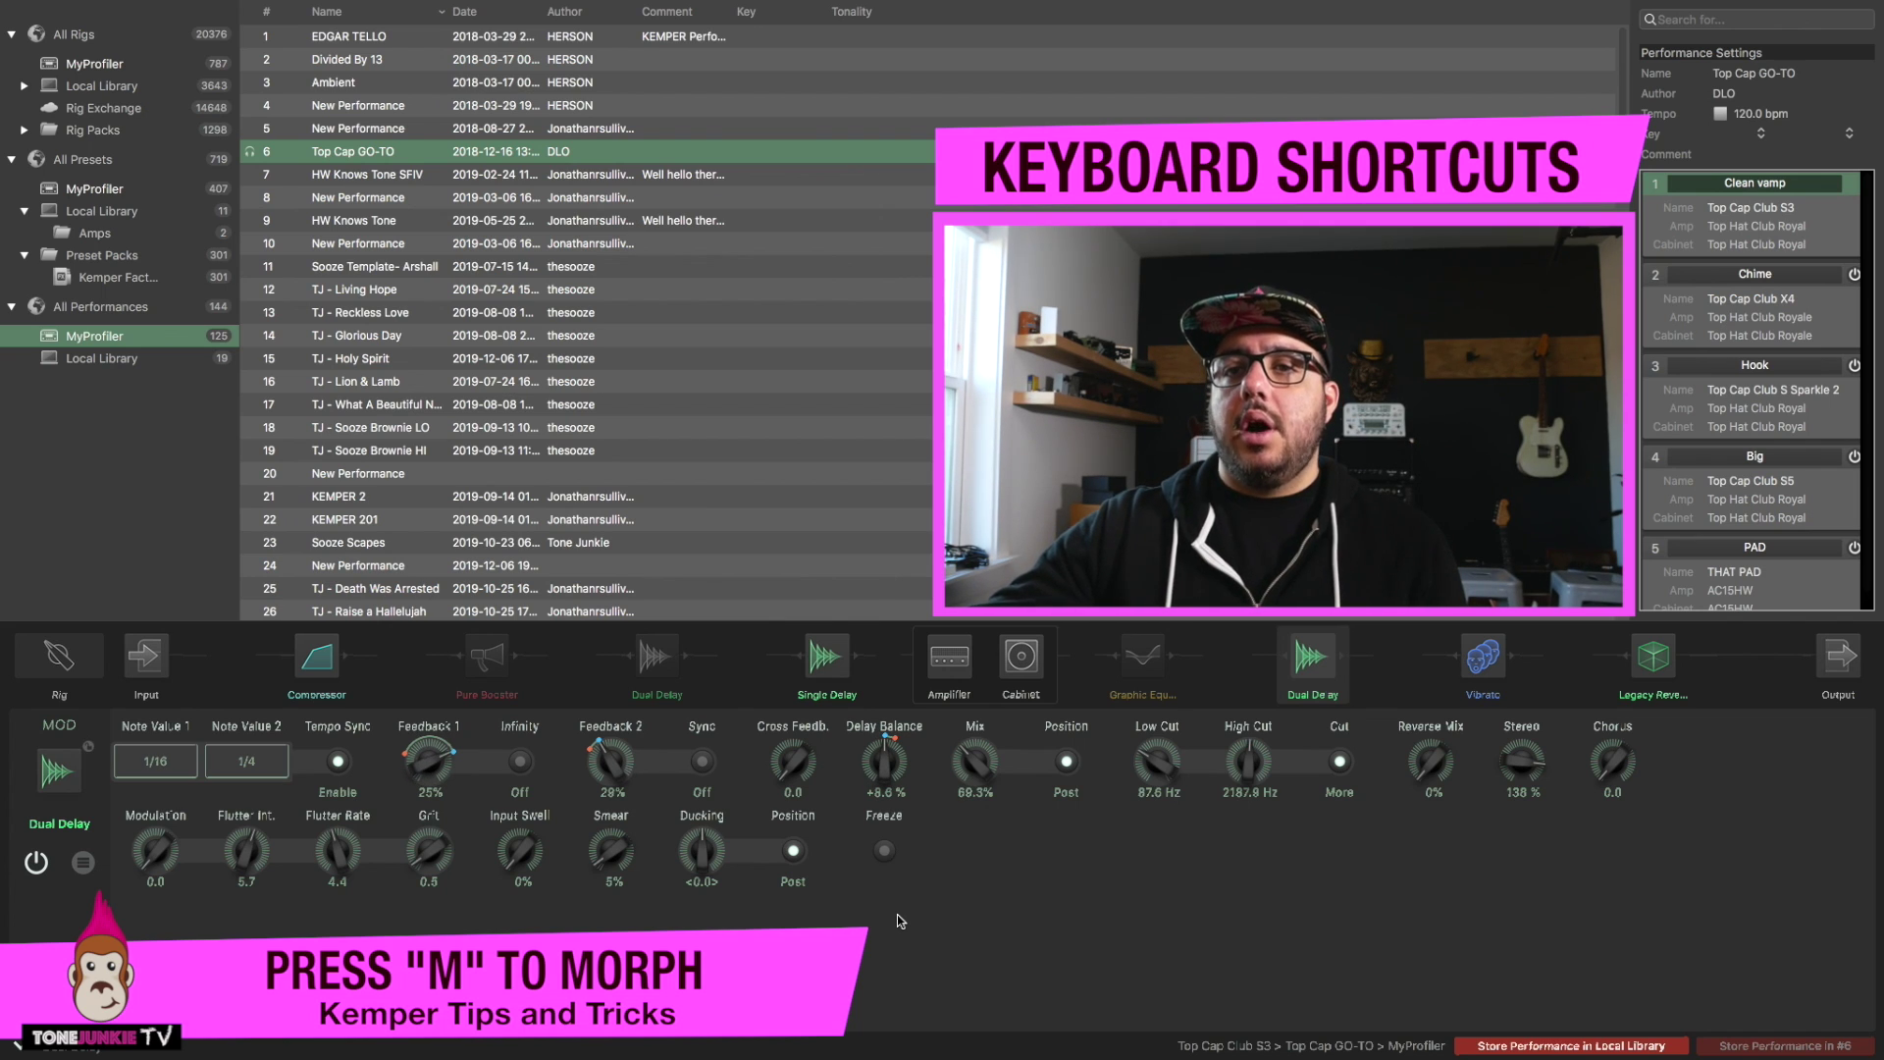
key(m)
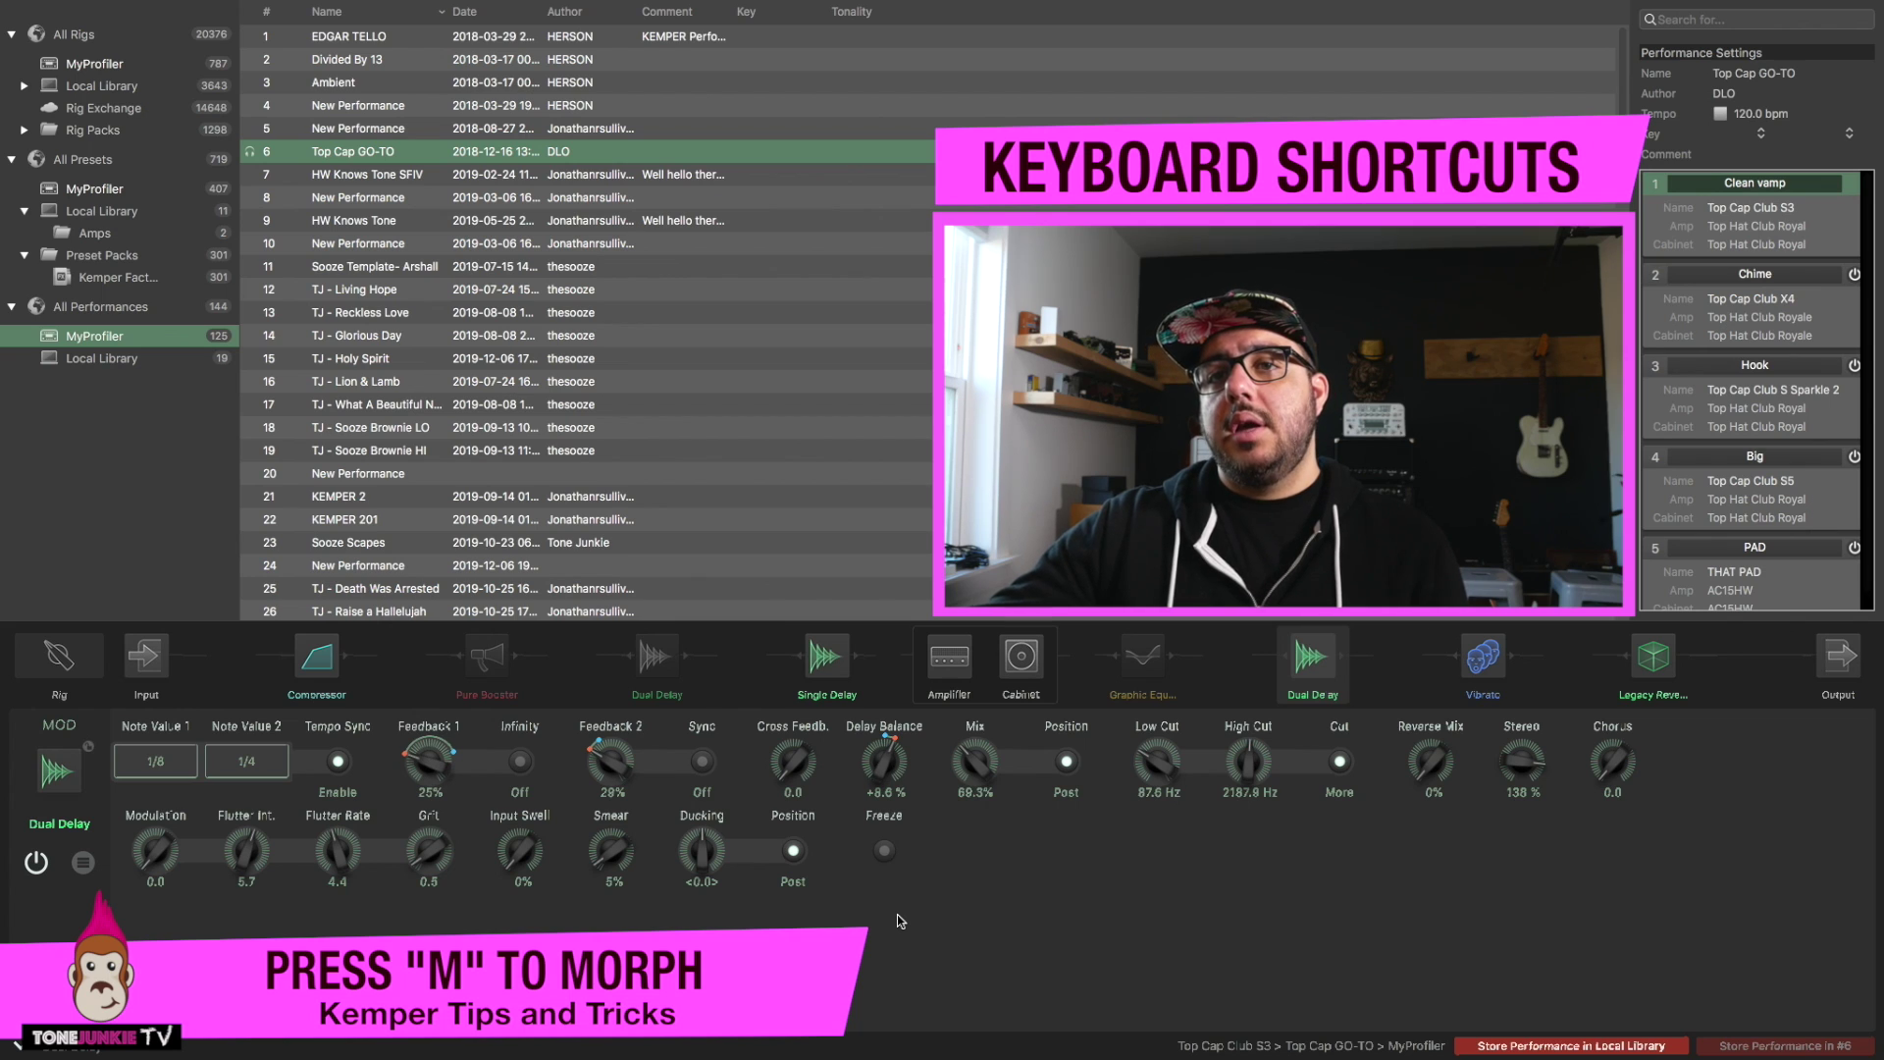
key(m)
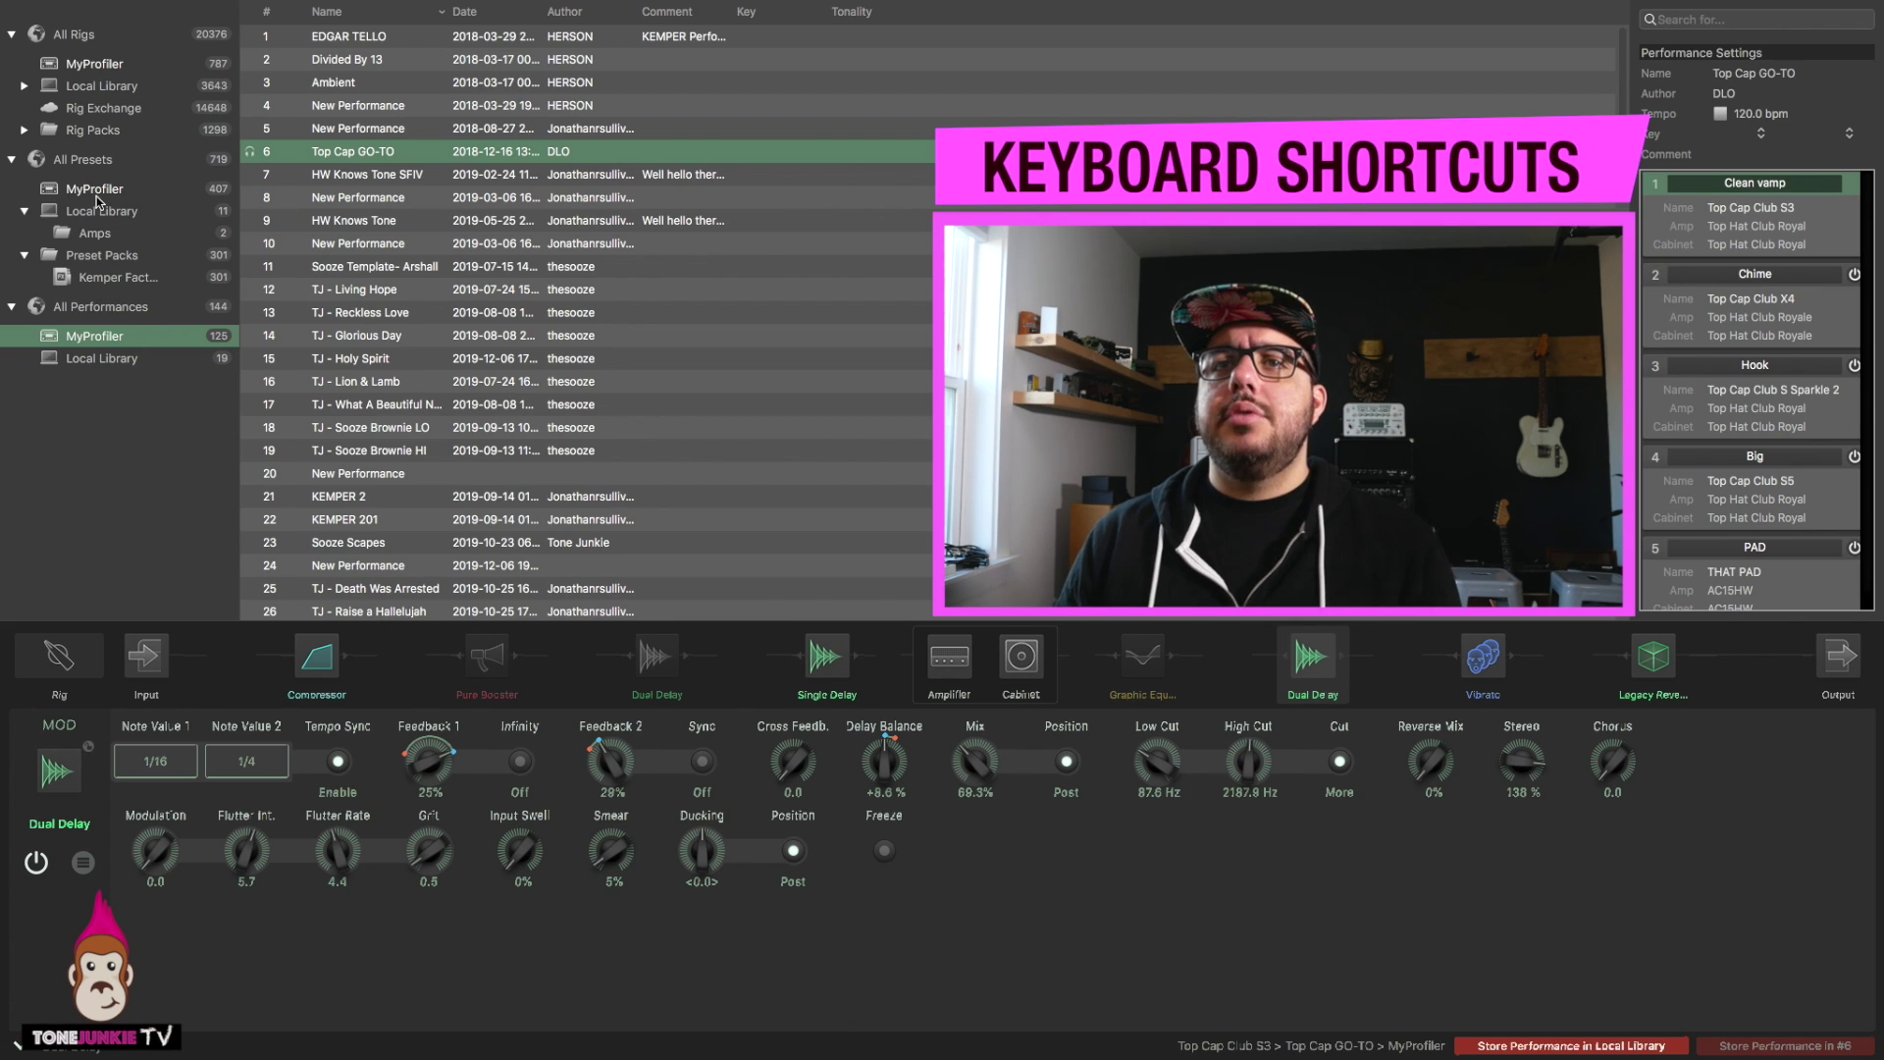
Load the Stu G's 62 AC B4 rig from the MyProfiler rig collection.
click(97, 67)
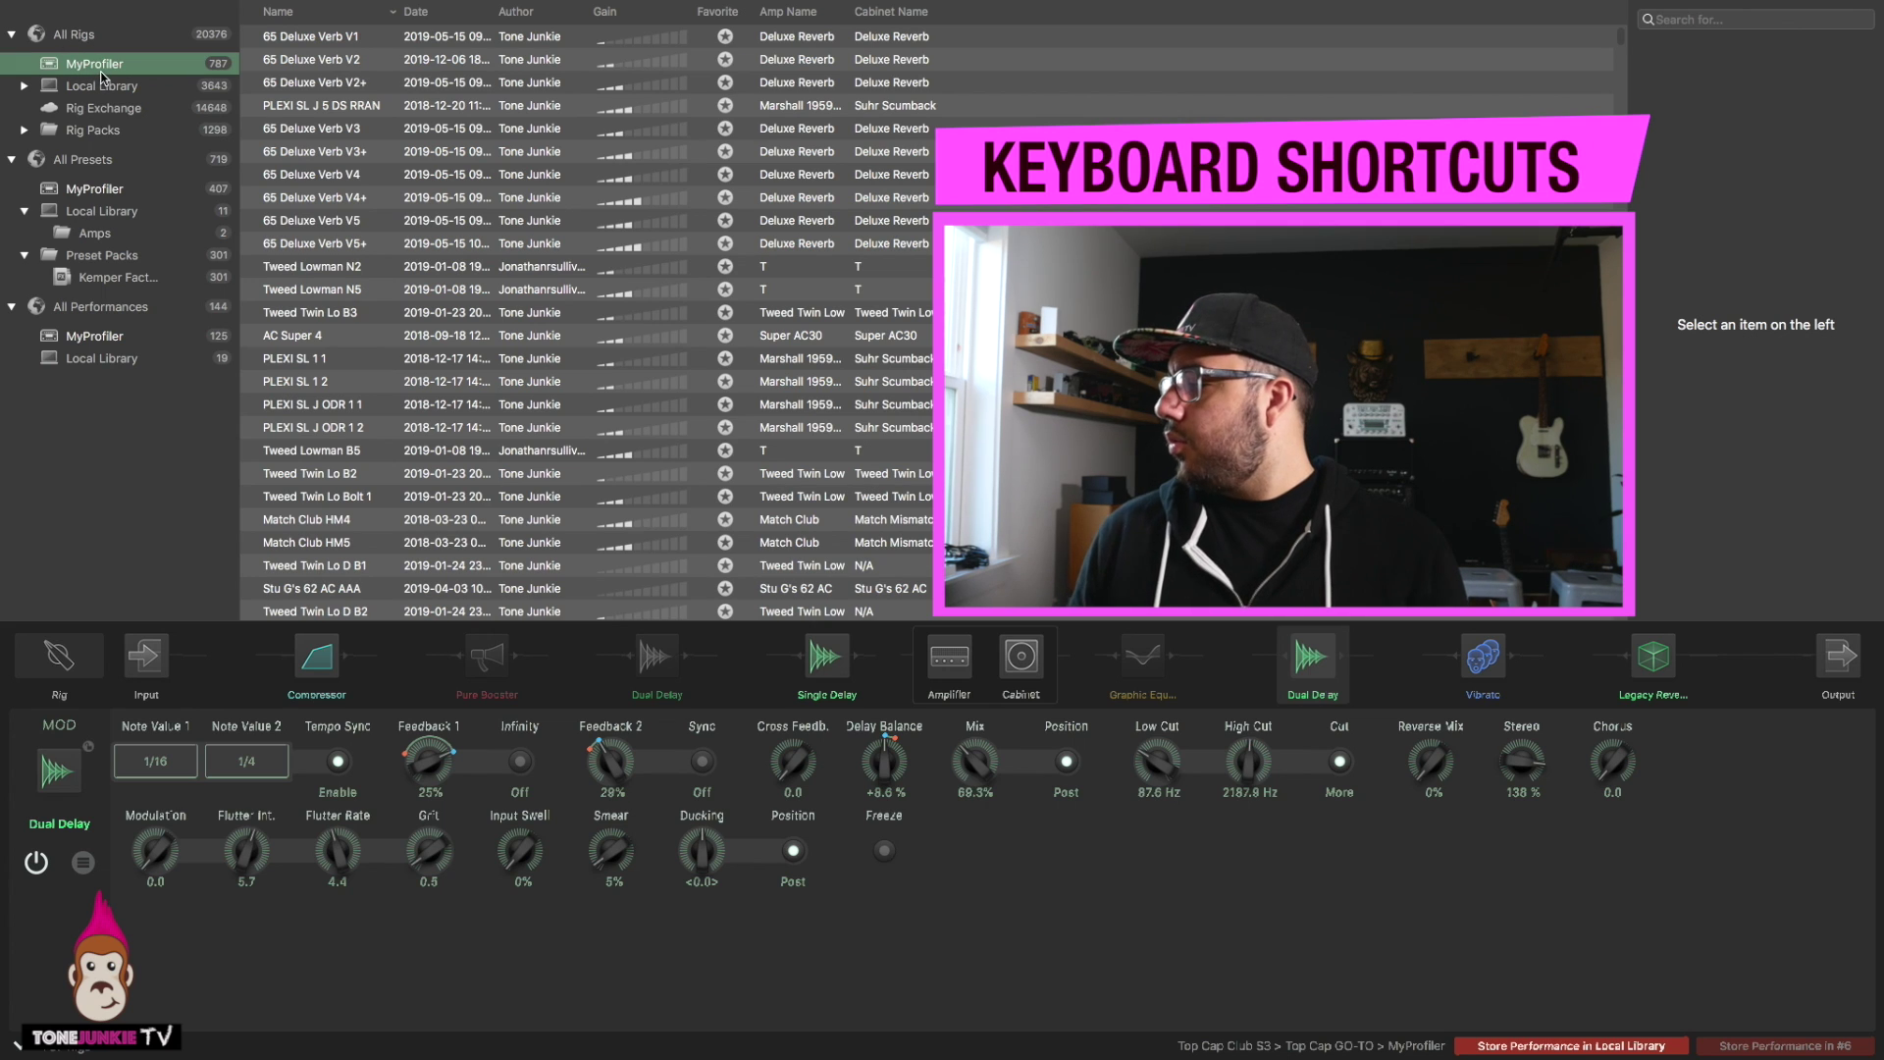
key(Down)
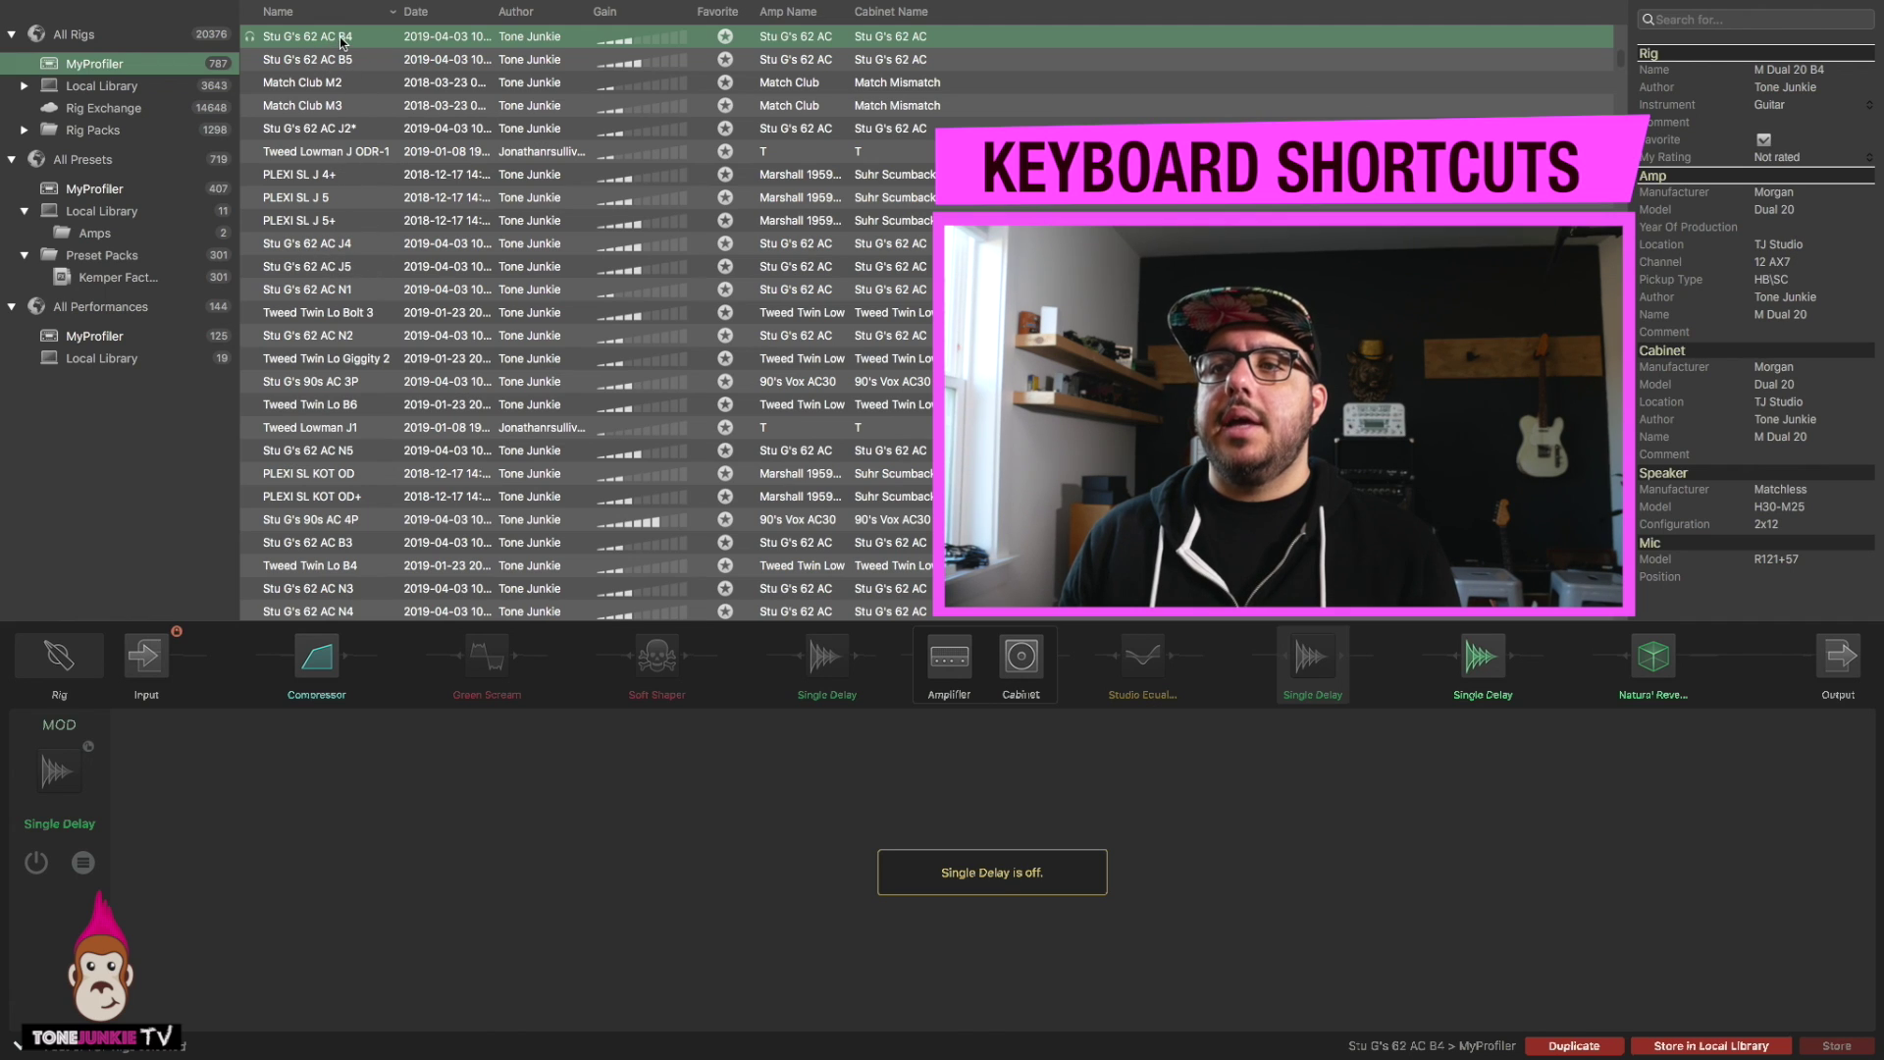
scroll(338, 49, up, 1)
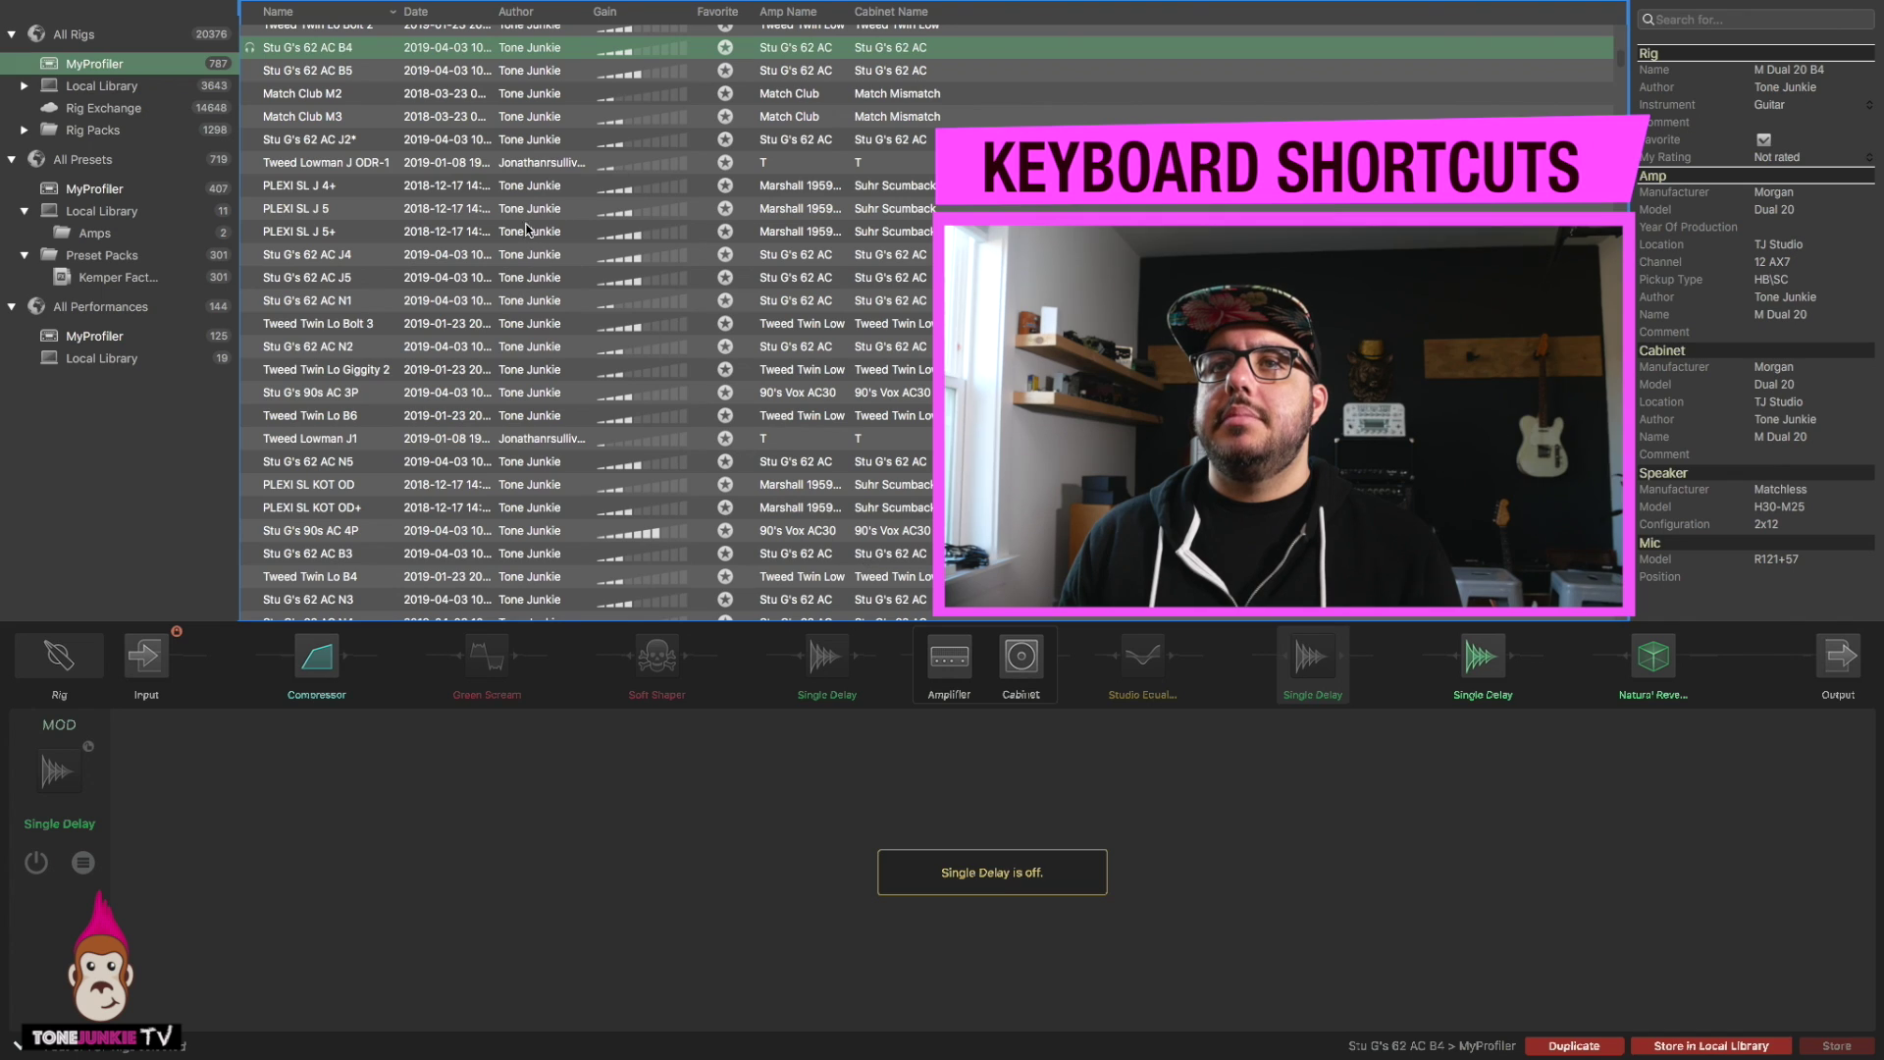
right_click(338, 56)
key(Escape)
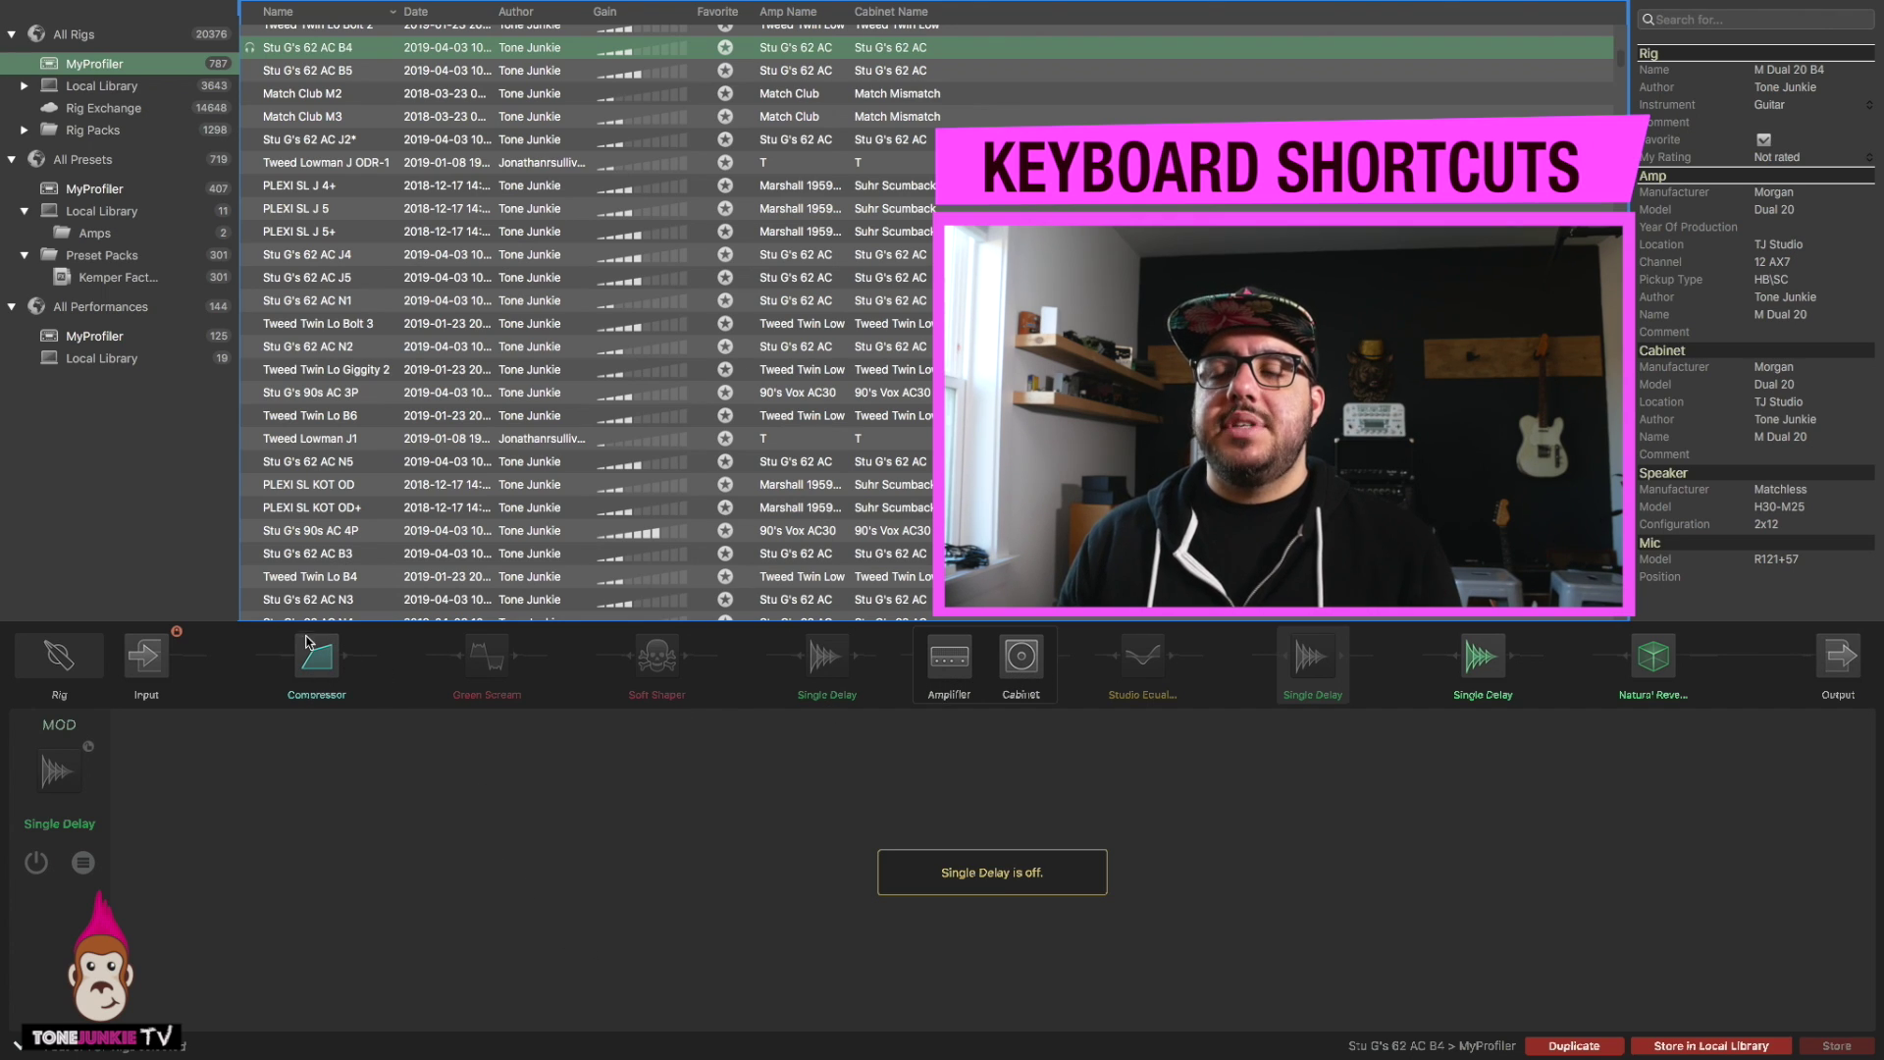
Select the Green Scream effect, briefly checking Soft Shaper before returning to it.
click(483, 665)
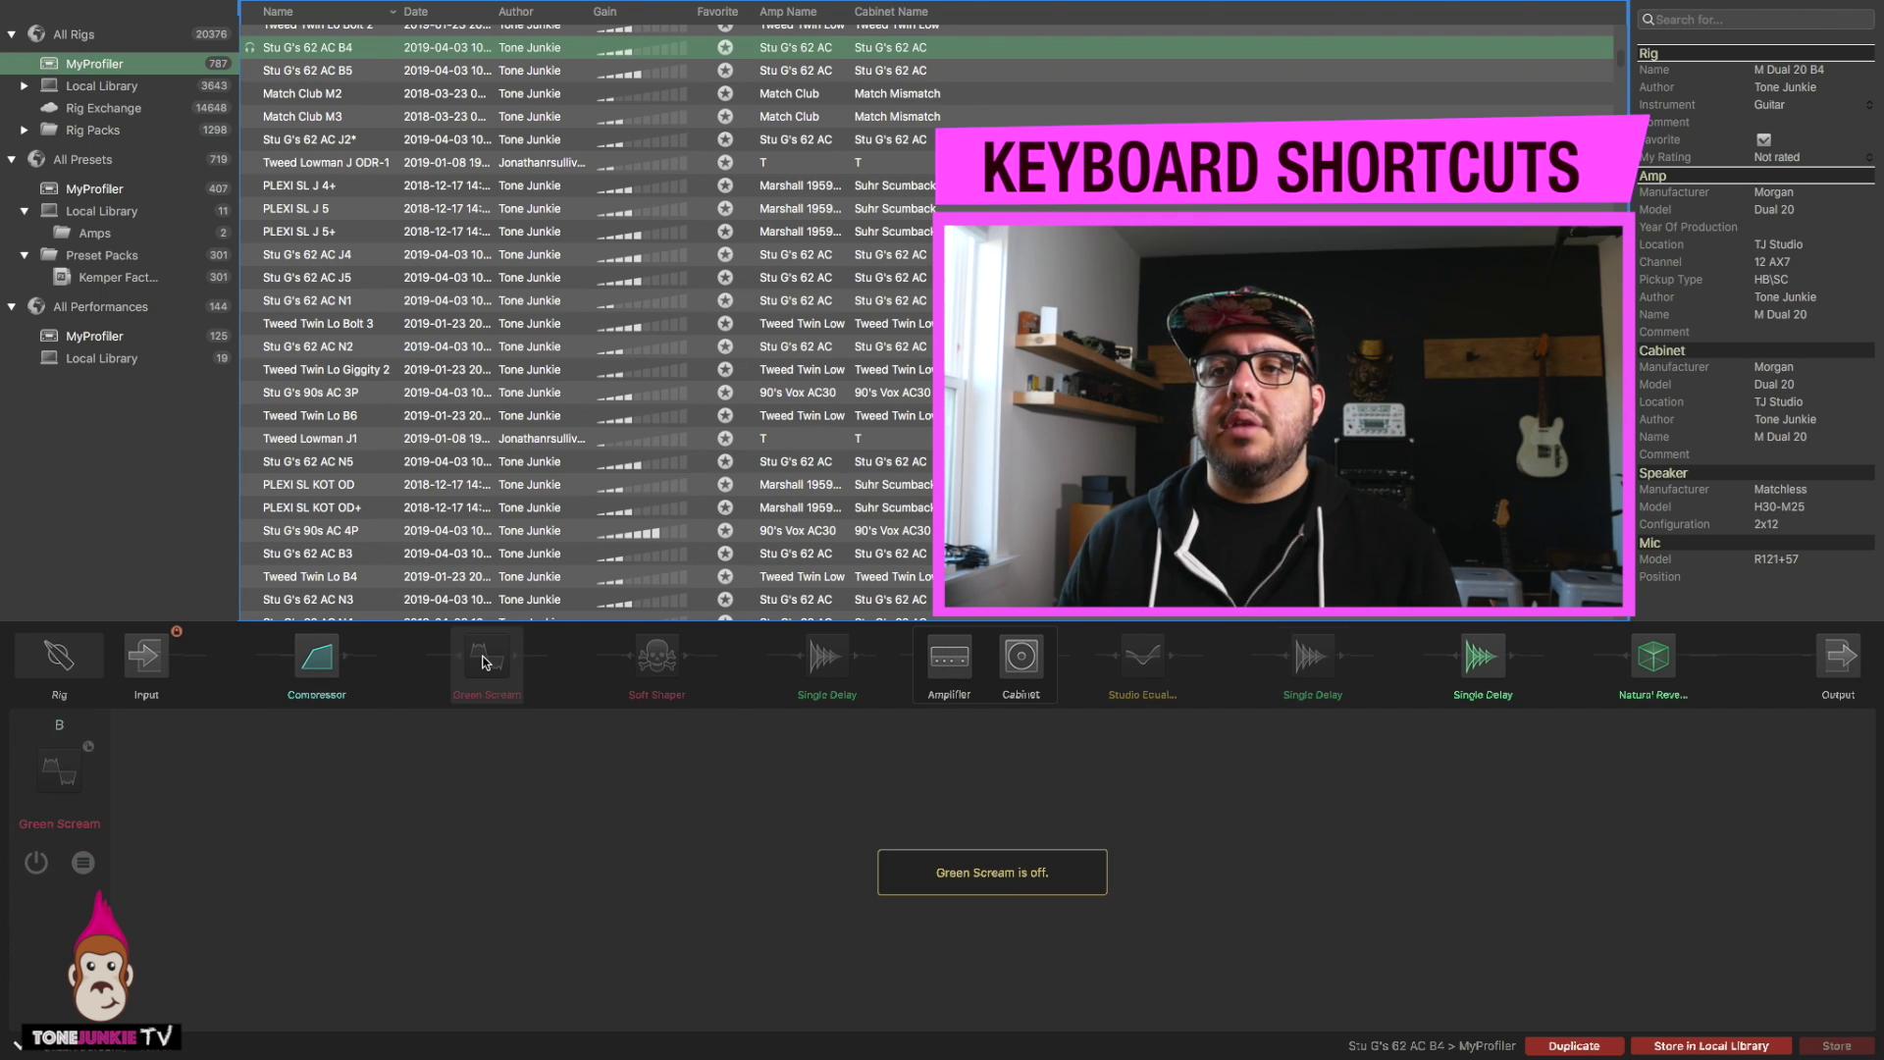
click(658, 671)
click(481, 667)
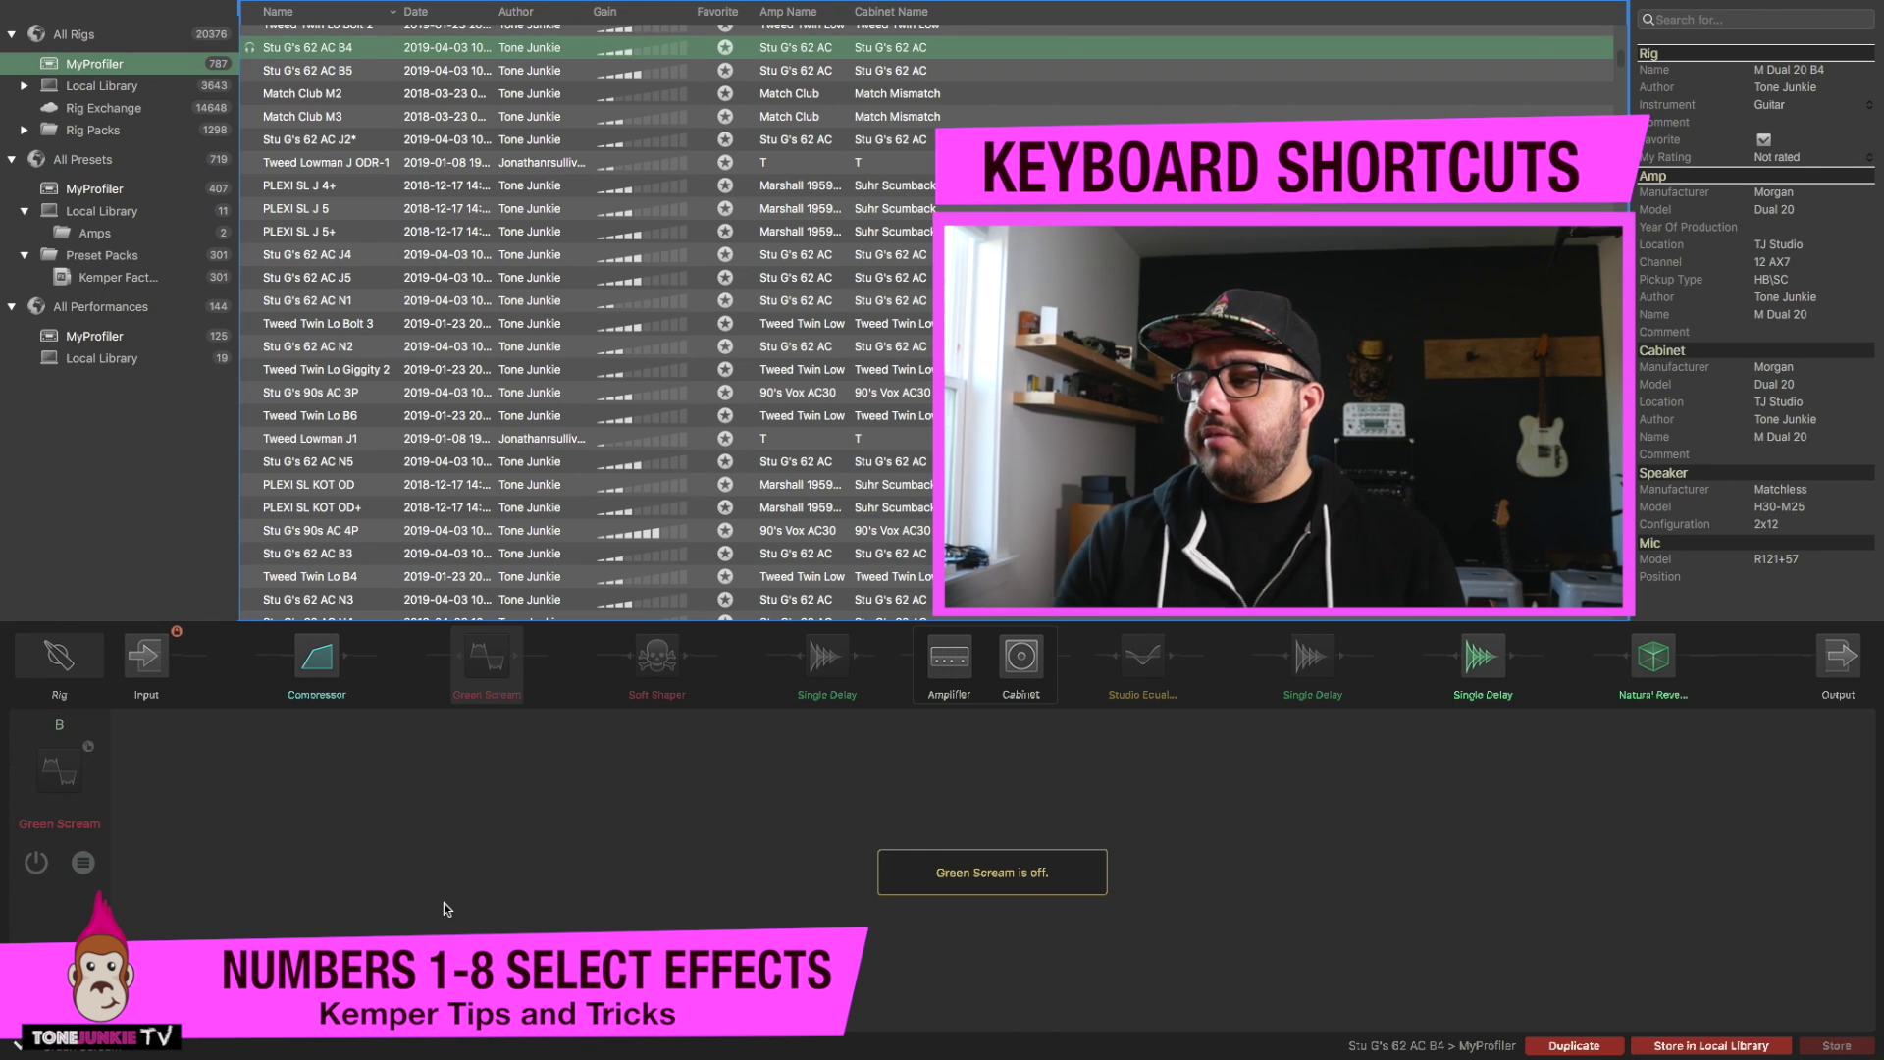
Step through slots 1–4: Compressor, Green Scream, Soft Shaper and Single Delay.
key(1)
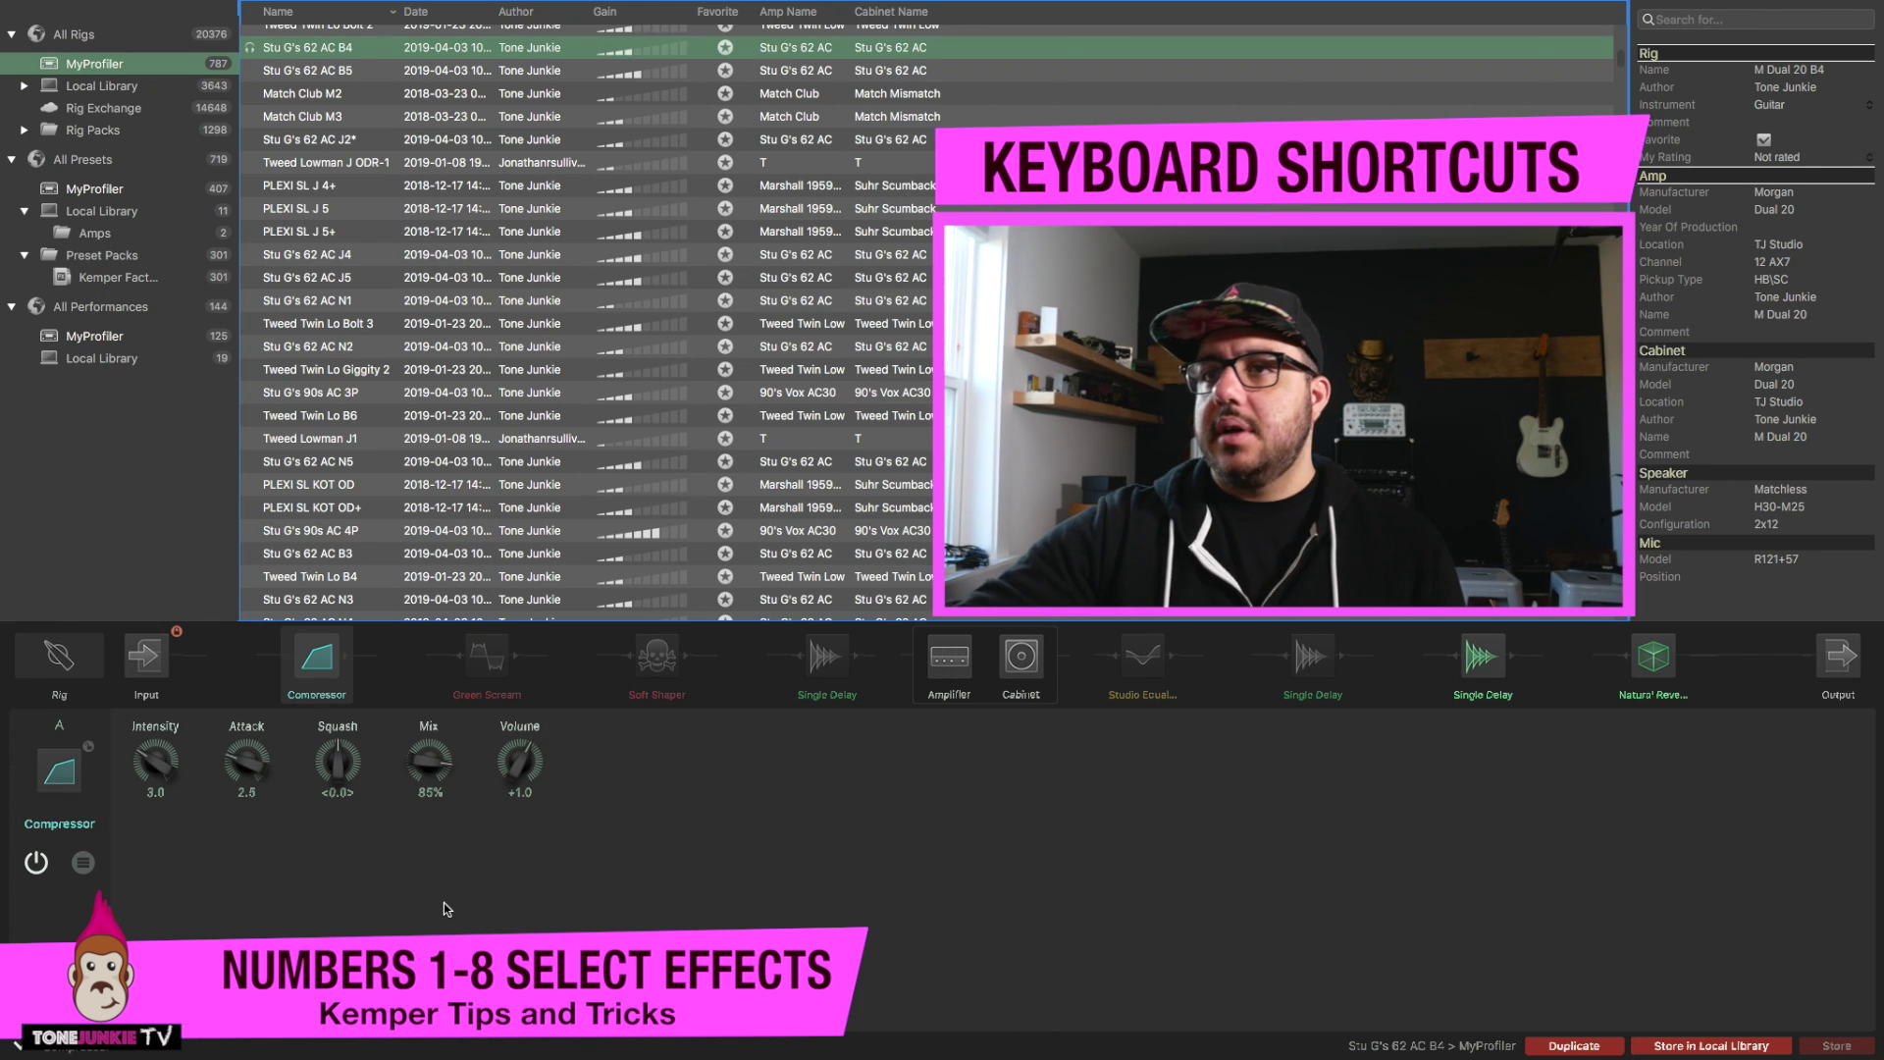
key(2)
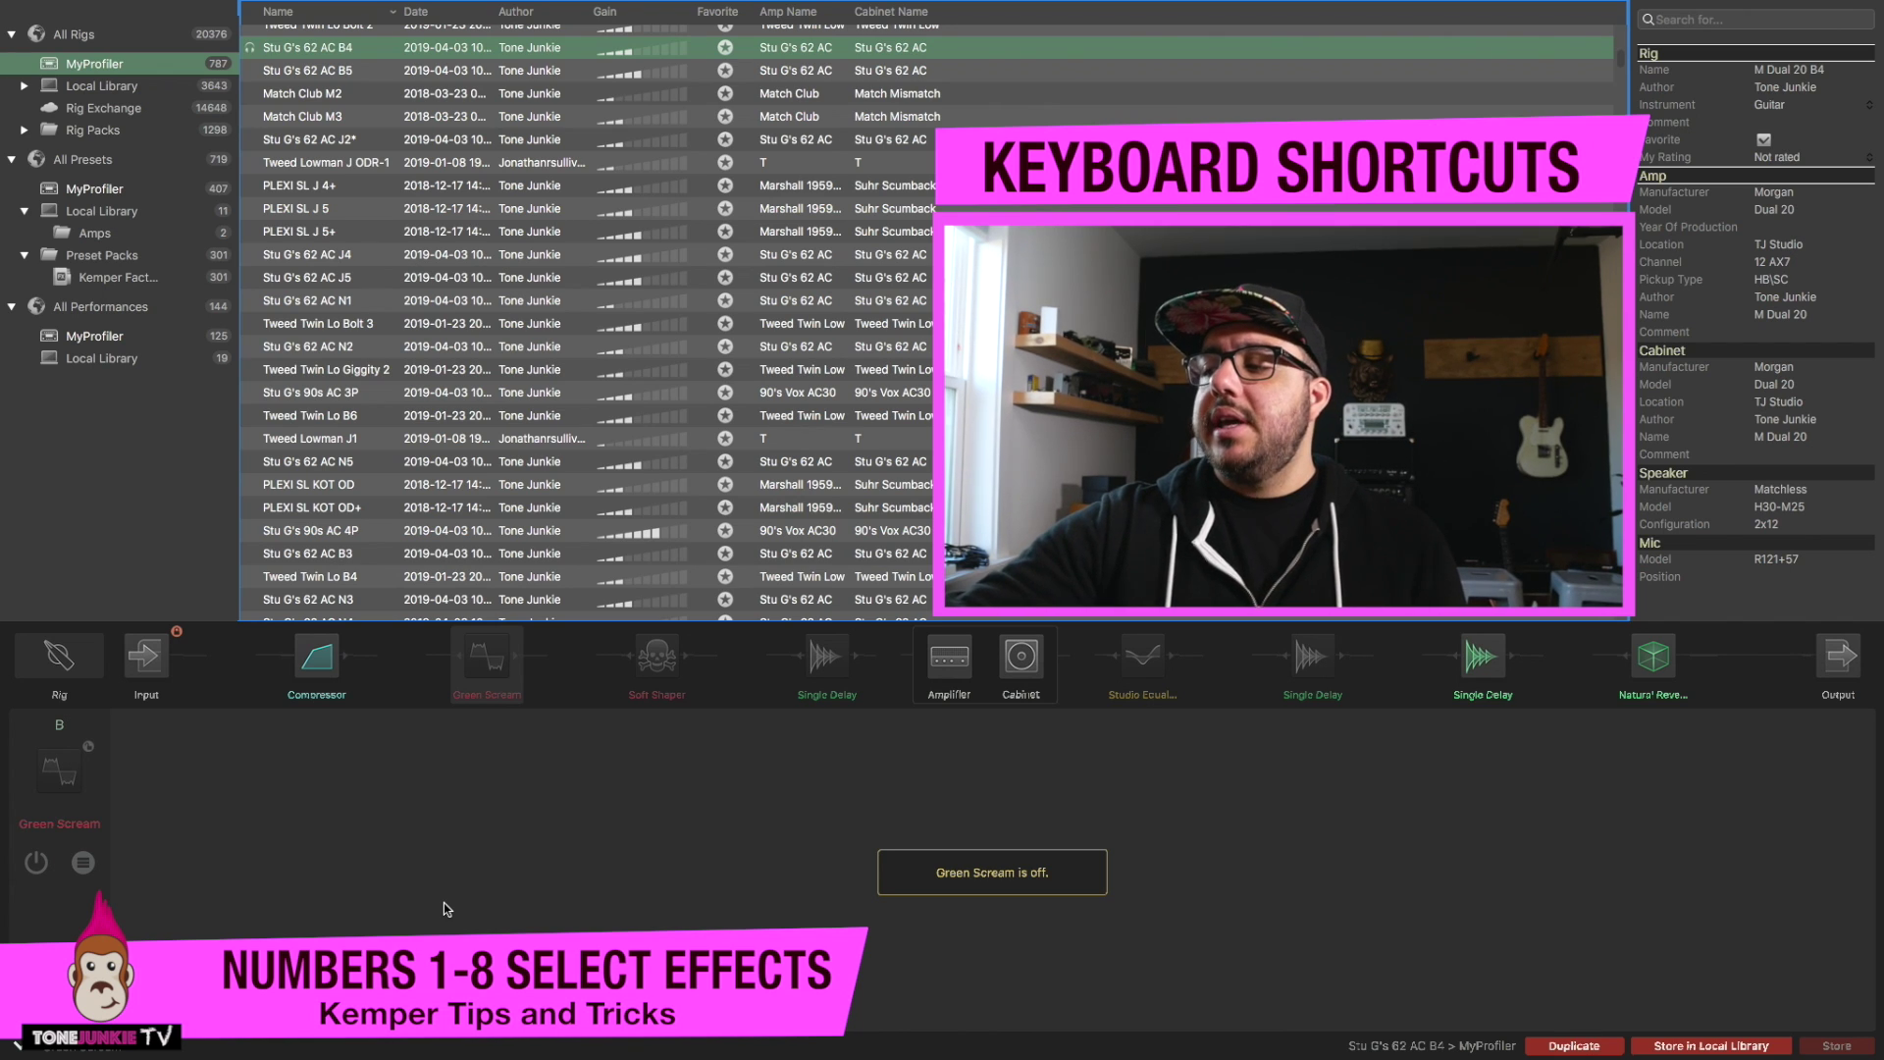
key(1)
key(2)
key(3)
key(4)
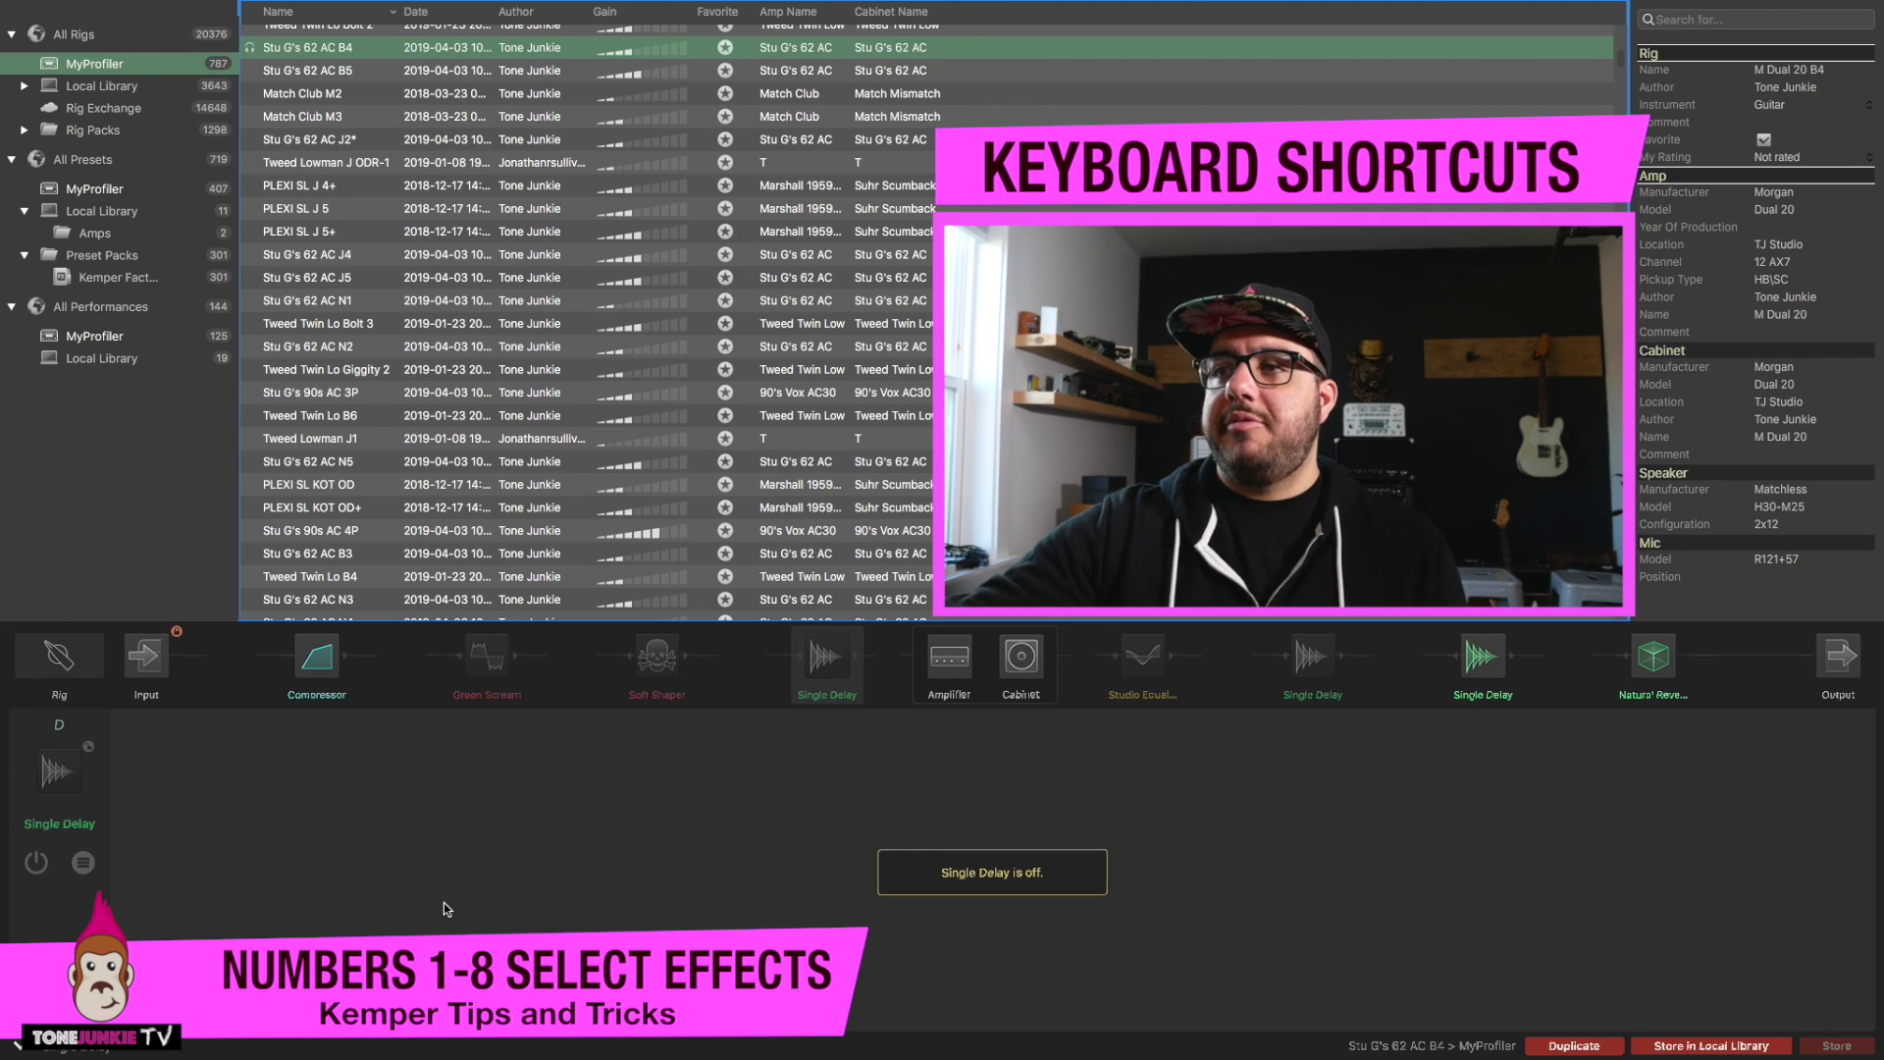
Cycle twice through slots 5–8: Studio Equalizer, two Single Delays and Natural Reverb.
key(5)
key(6)
key(7)
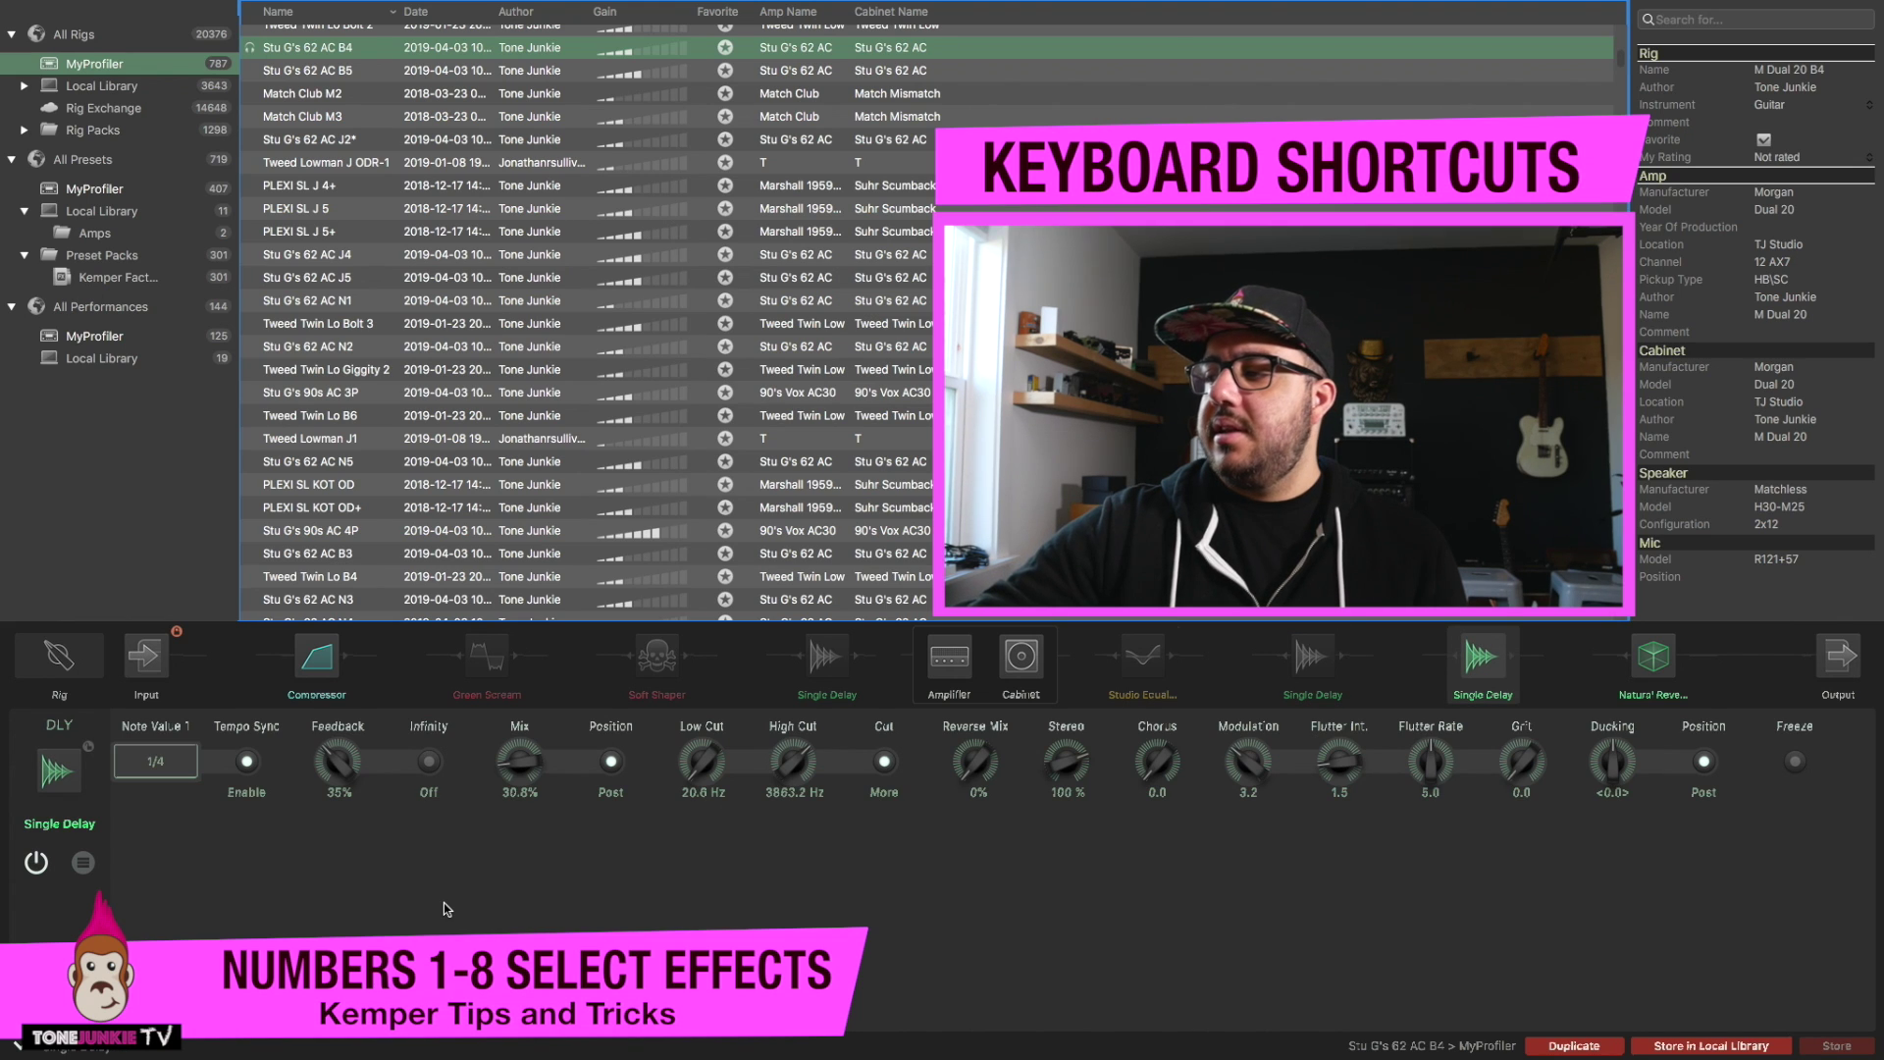
key(8)
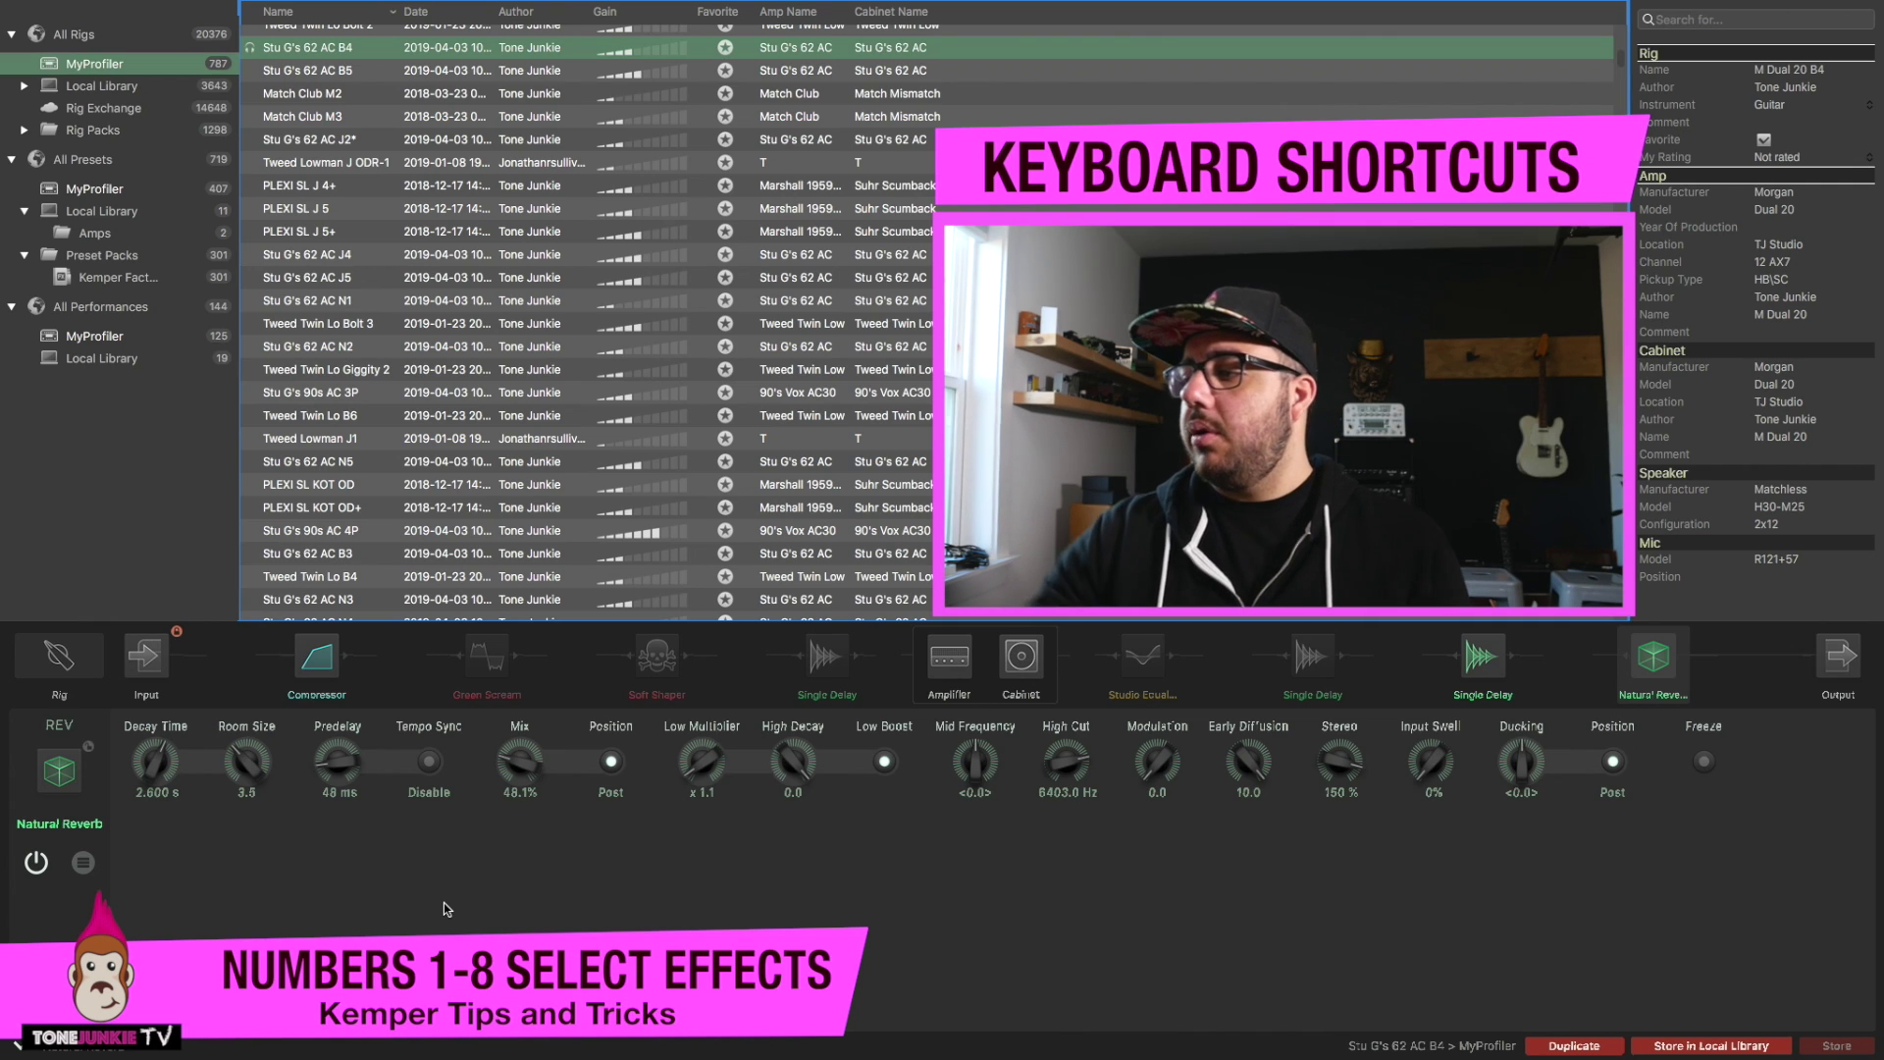
key(5)
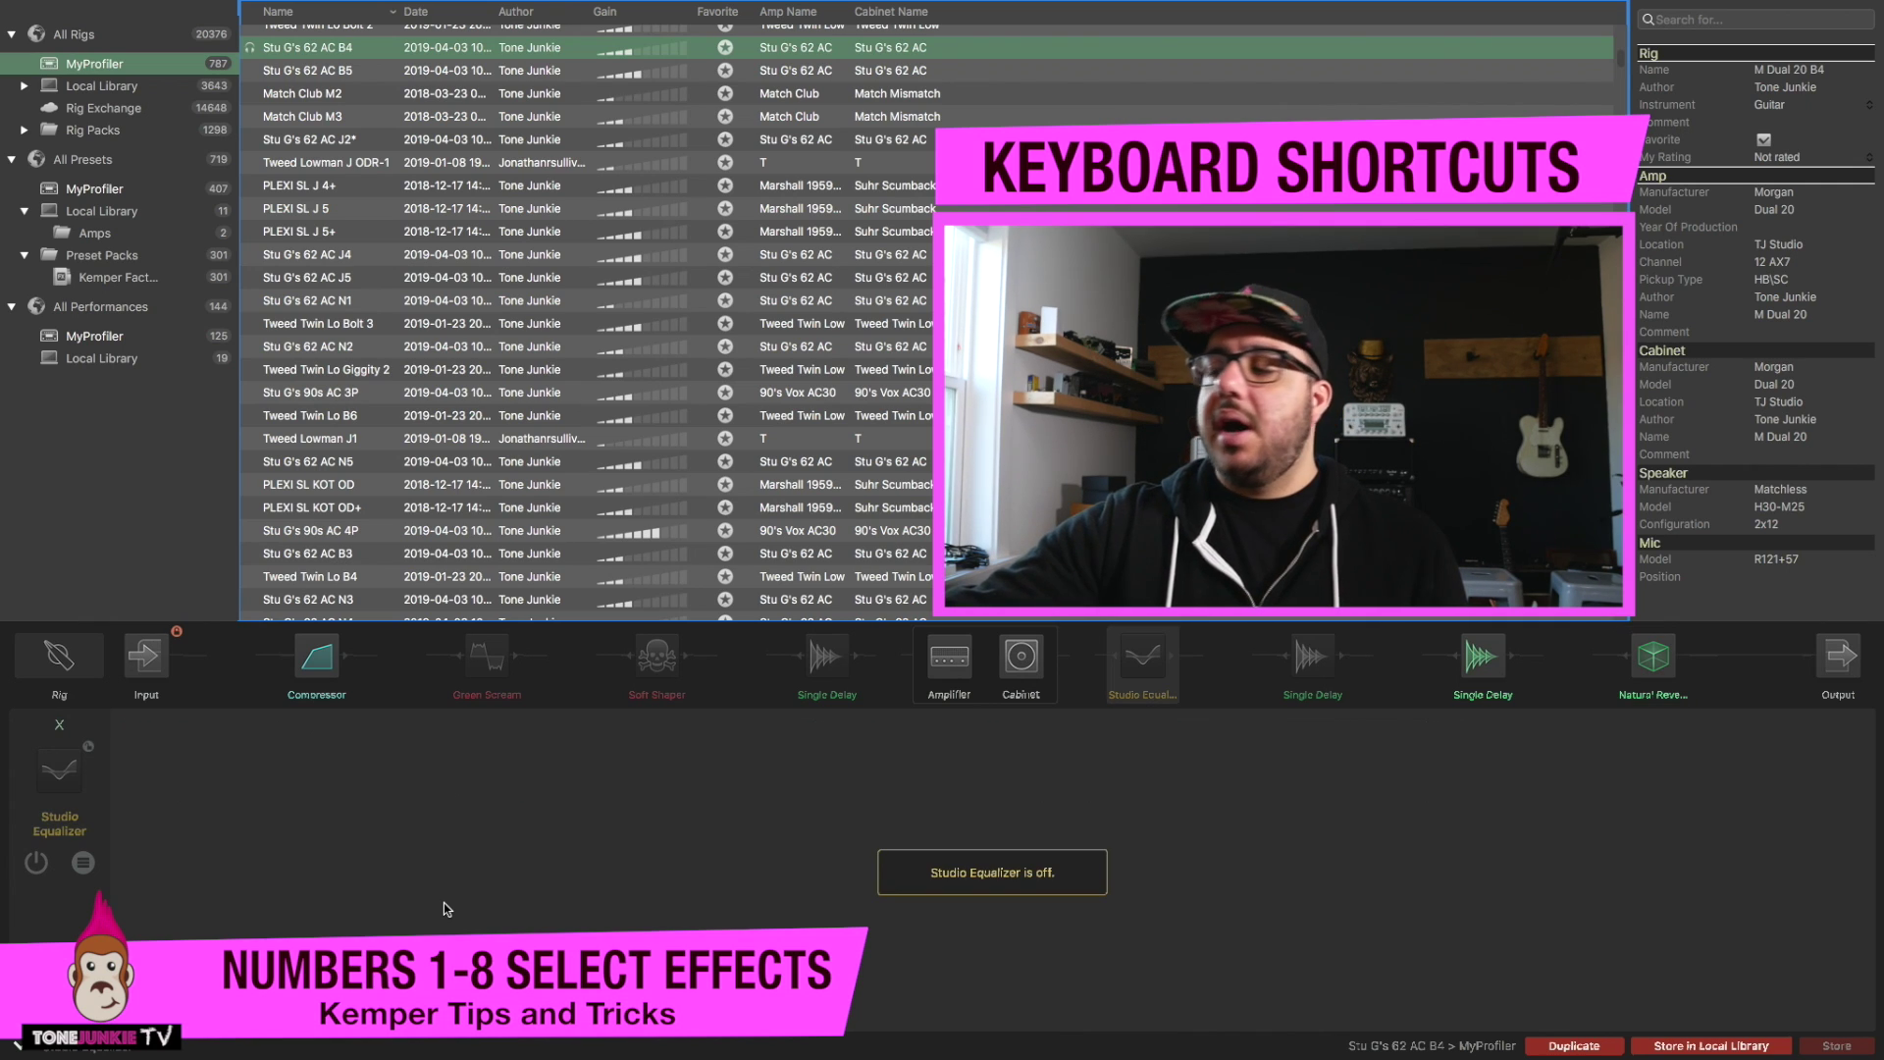
key(6)
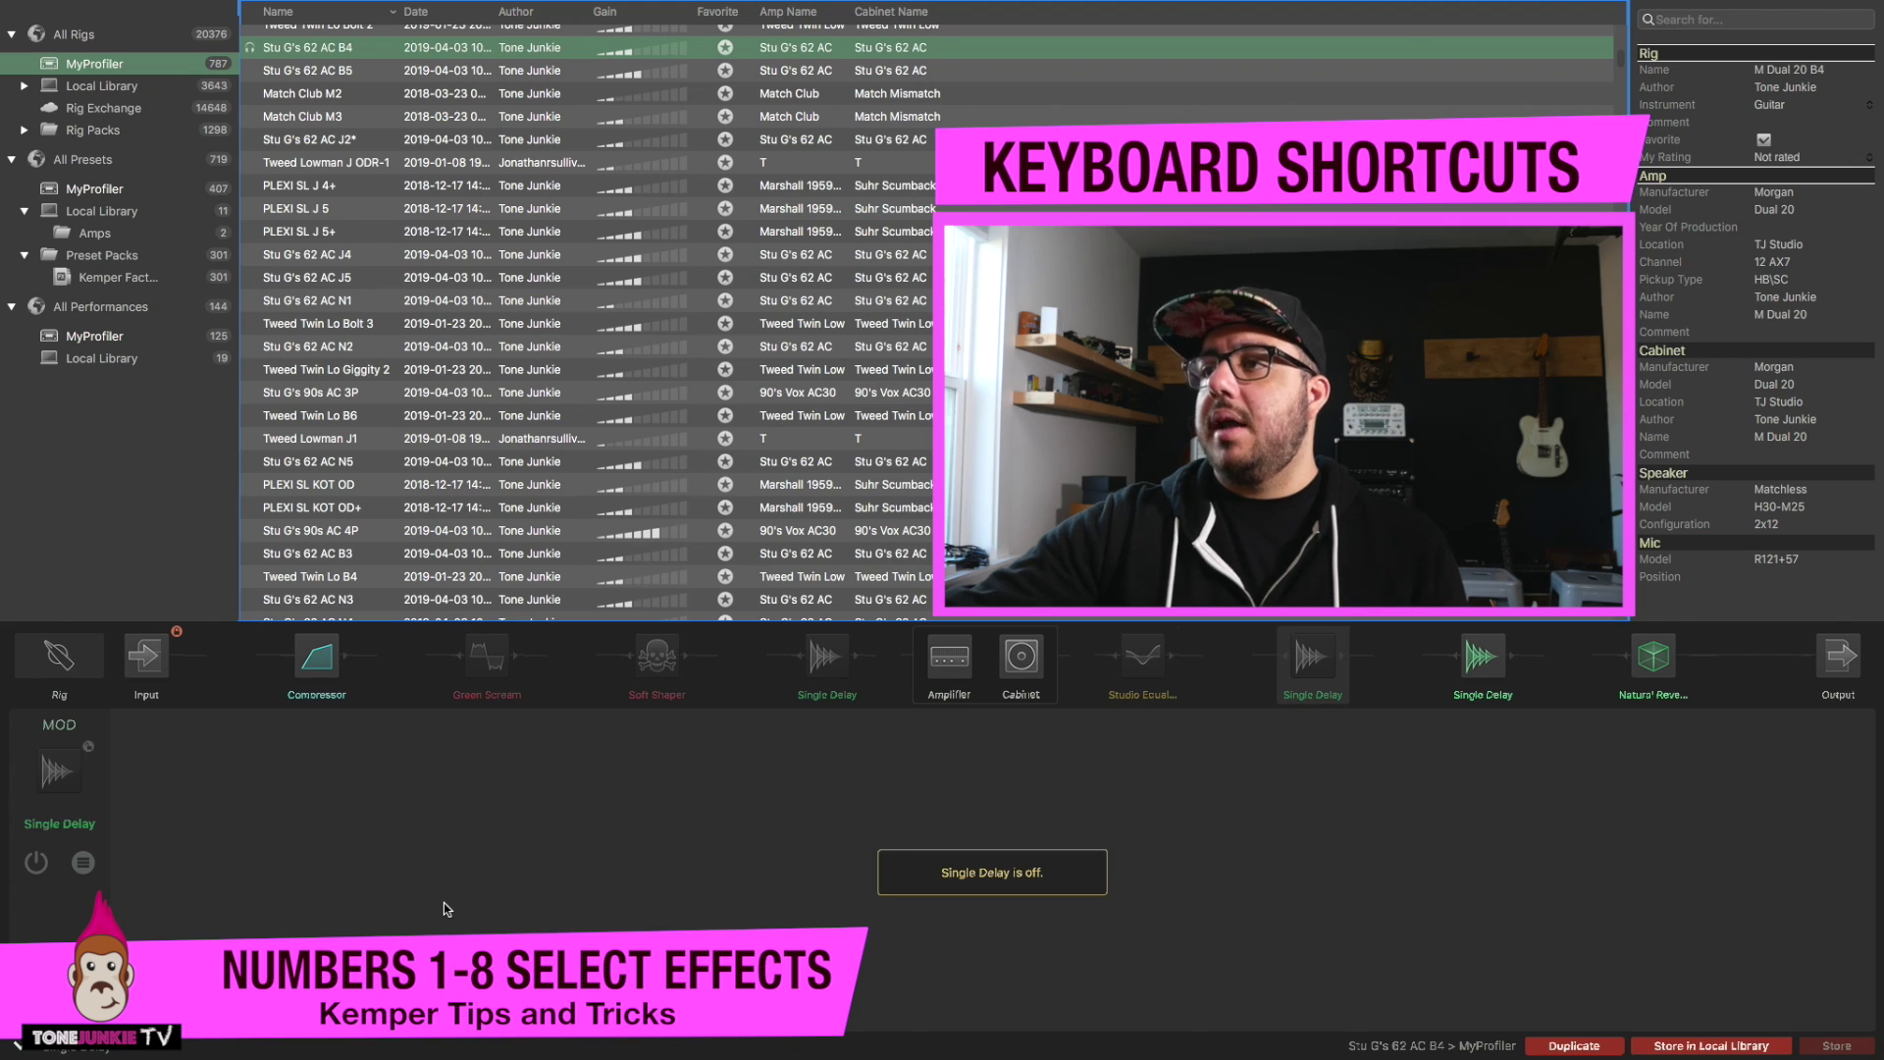
key(7)
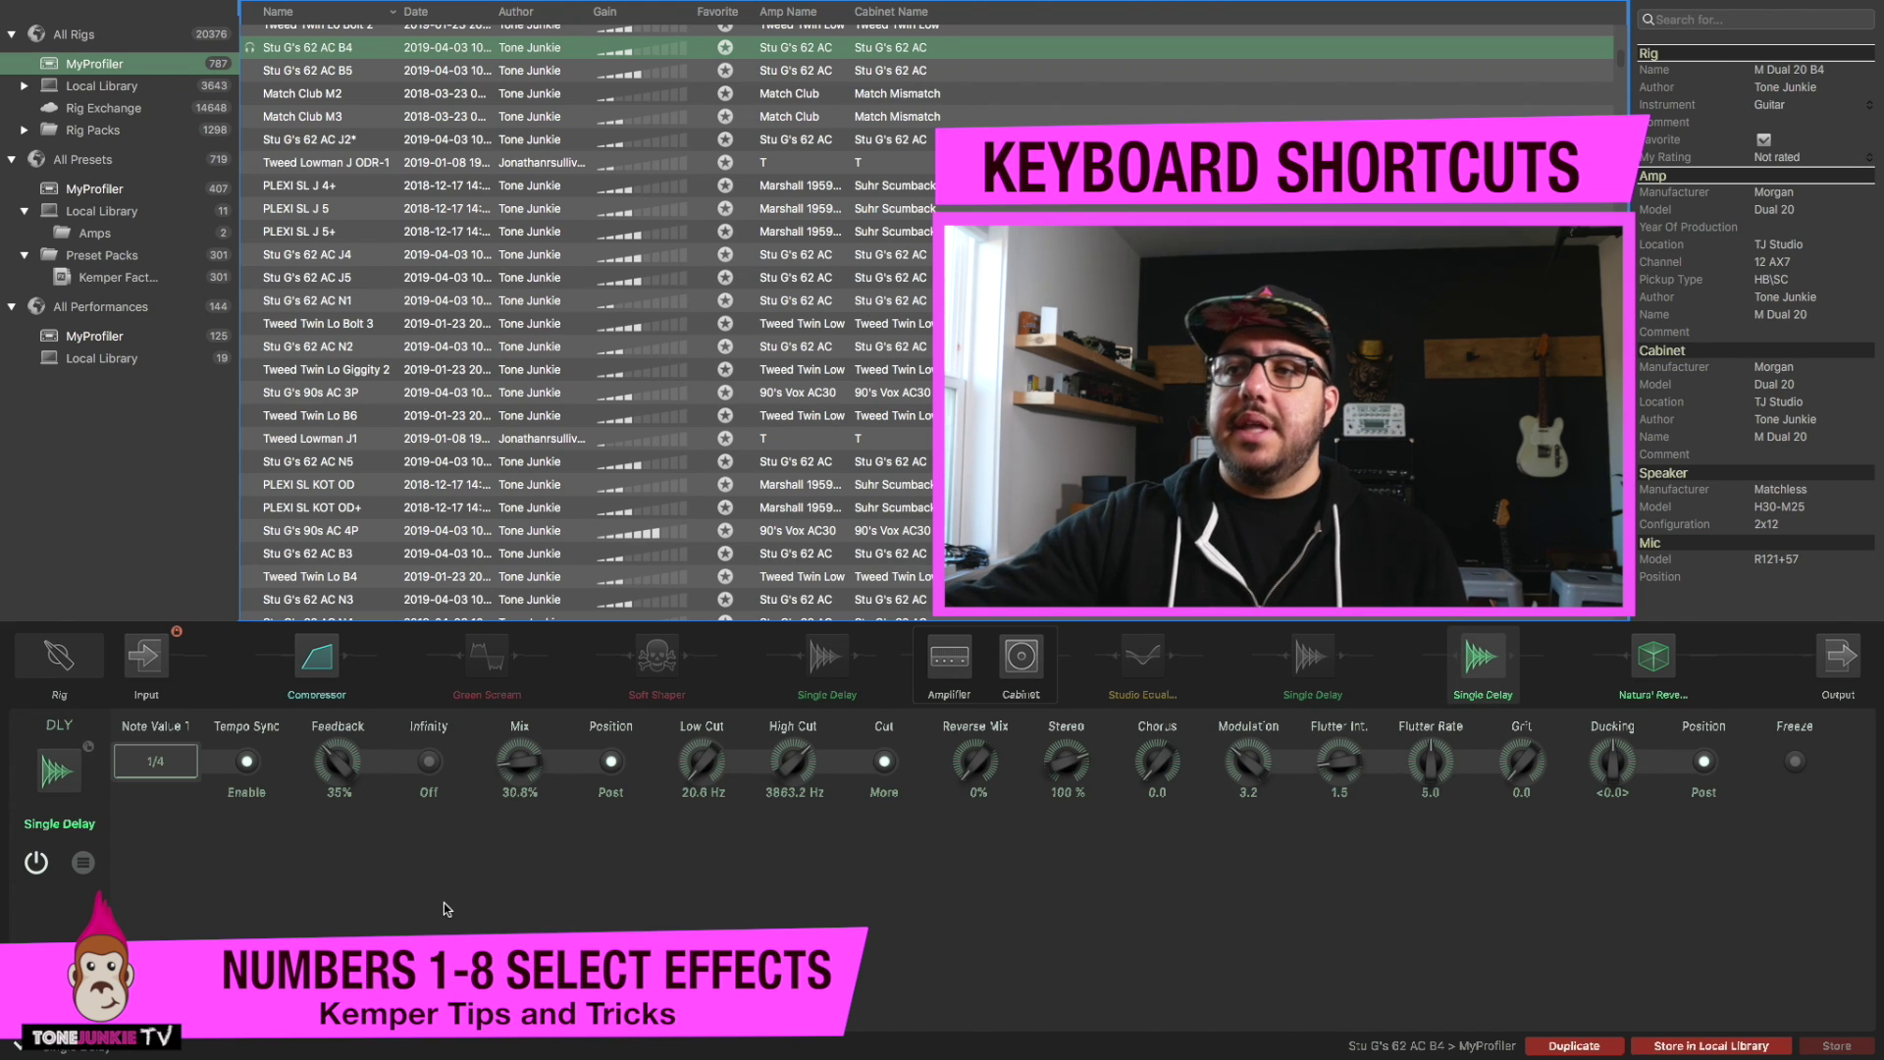
key(8)
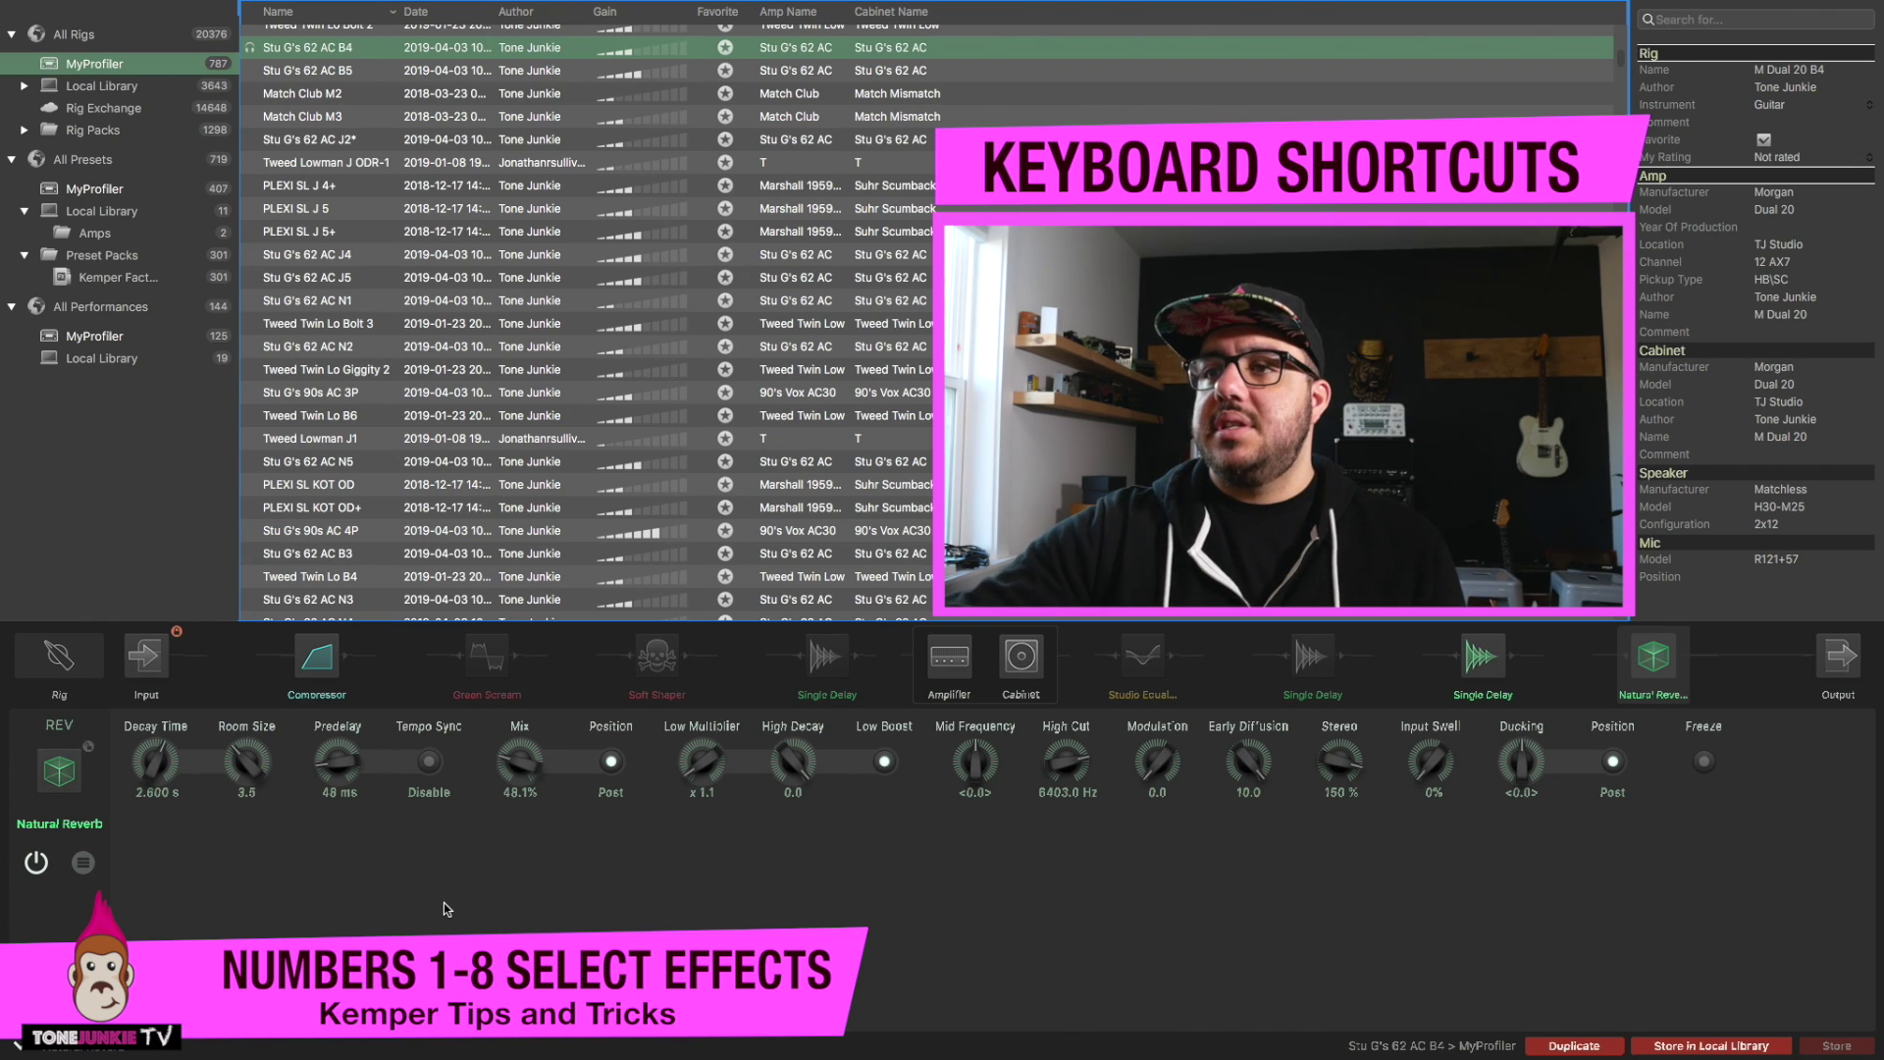
Jump back among slots 1–4, finishing on the switched-off Single Delay in slot D.
key(3)
key(4)
key(3)
key(2)
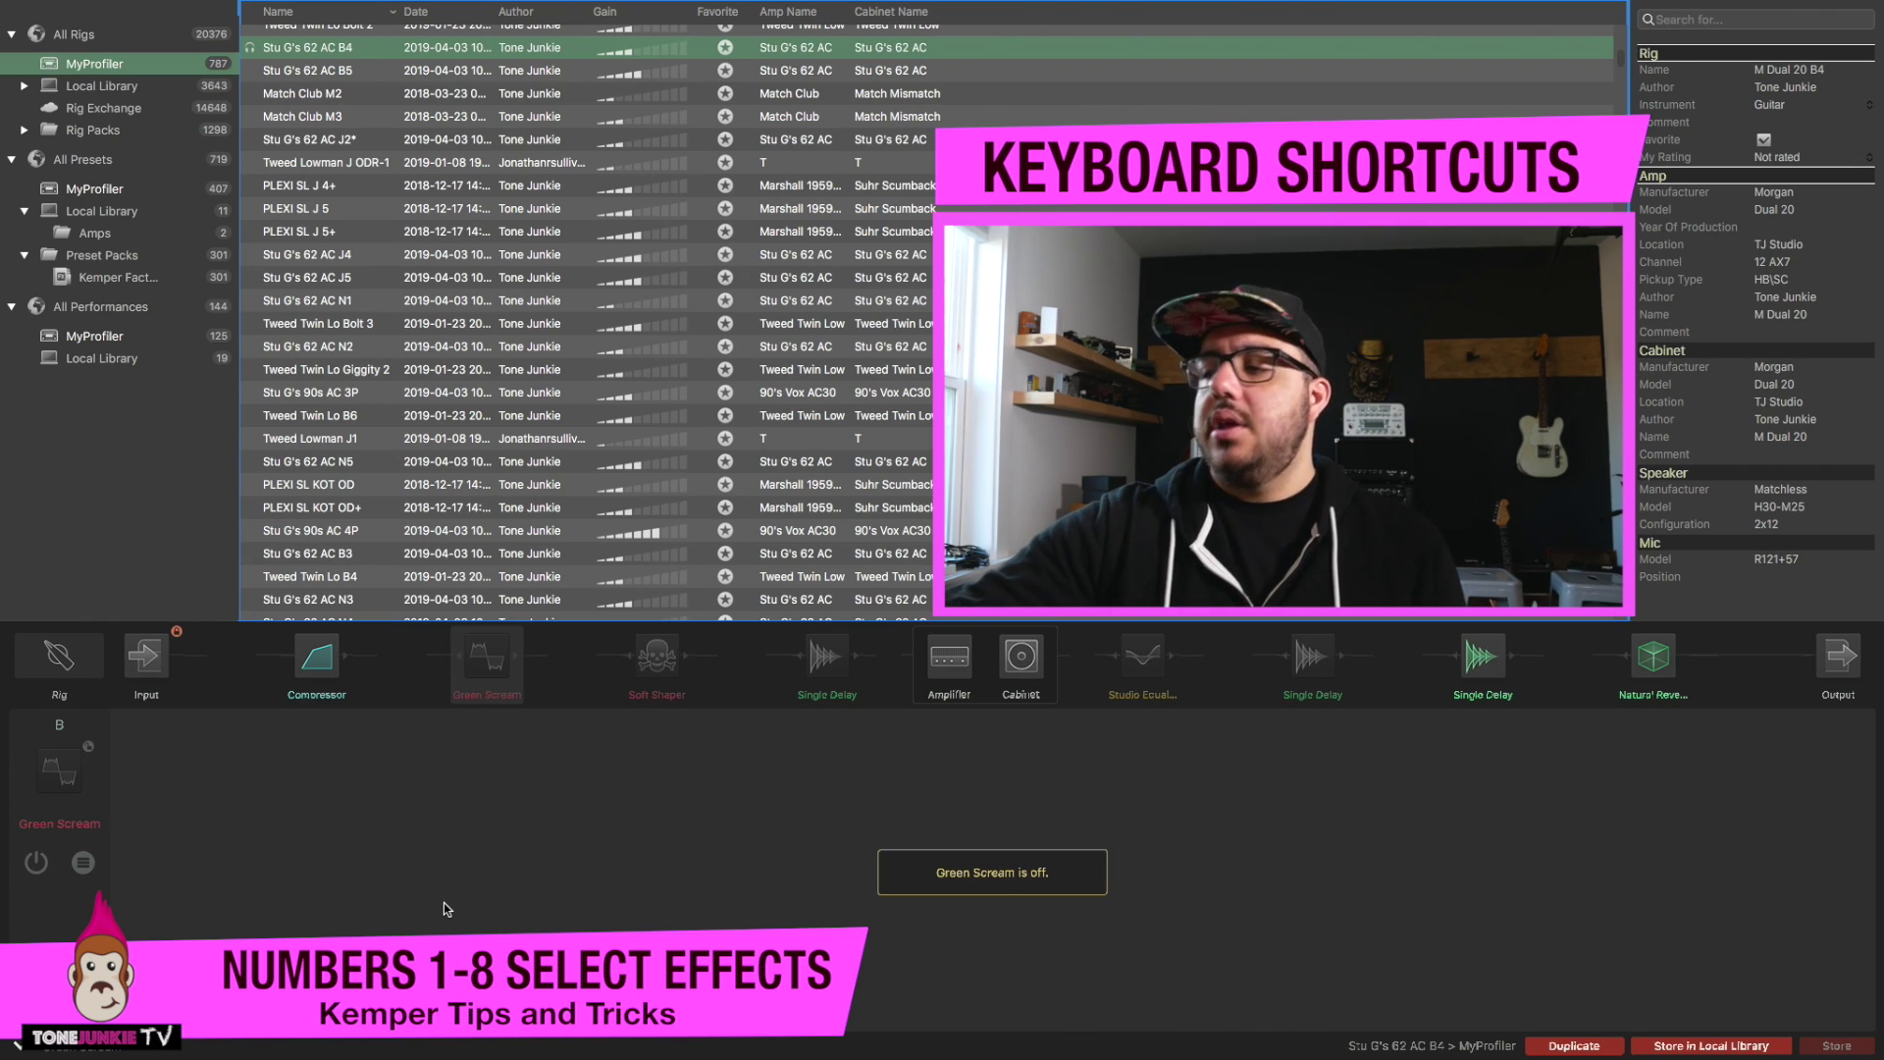
key(3)
key(2)
key(3)
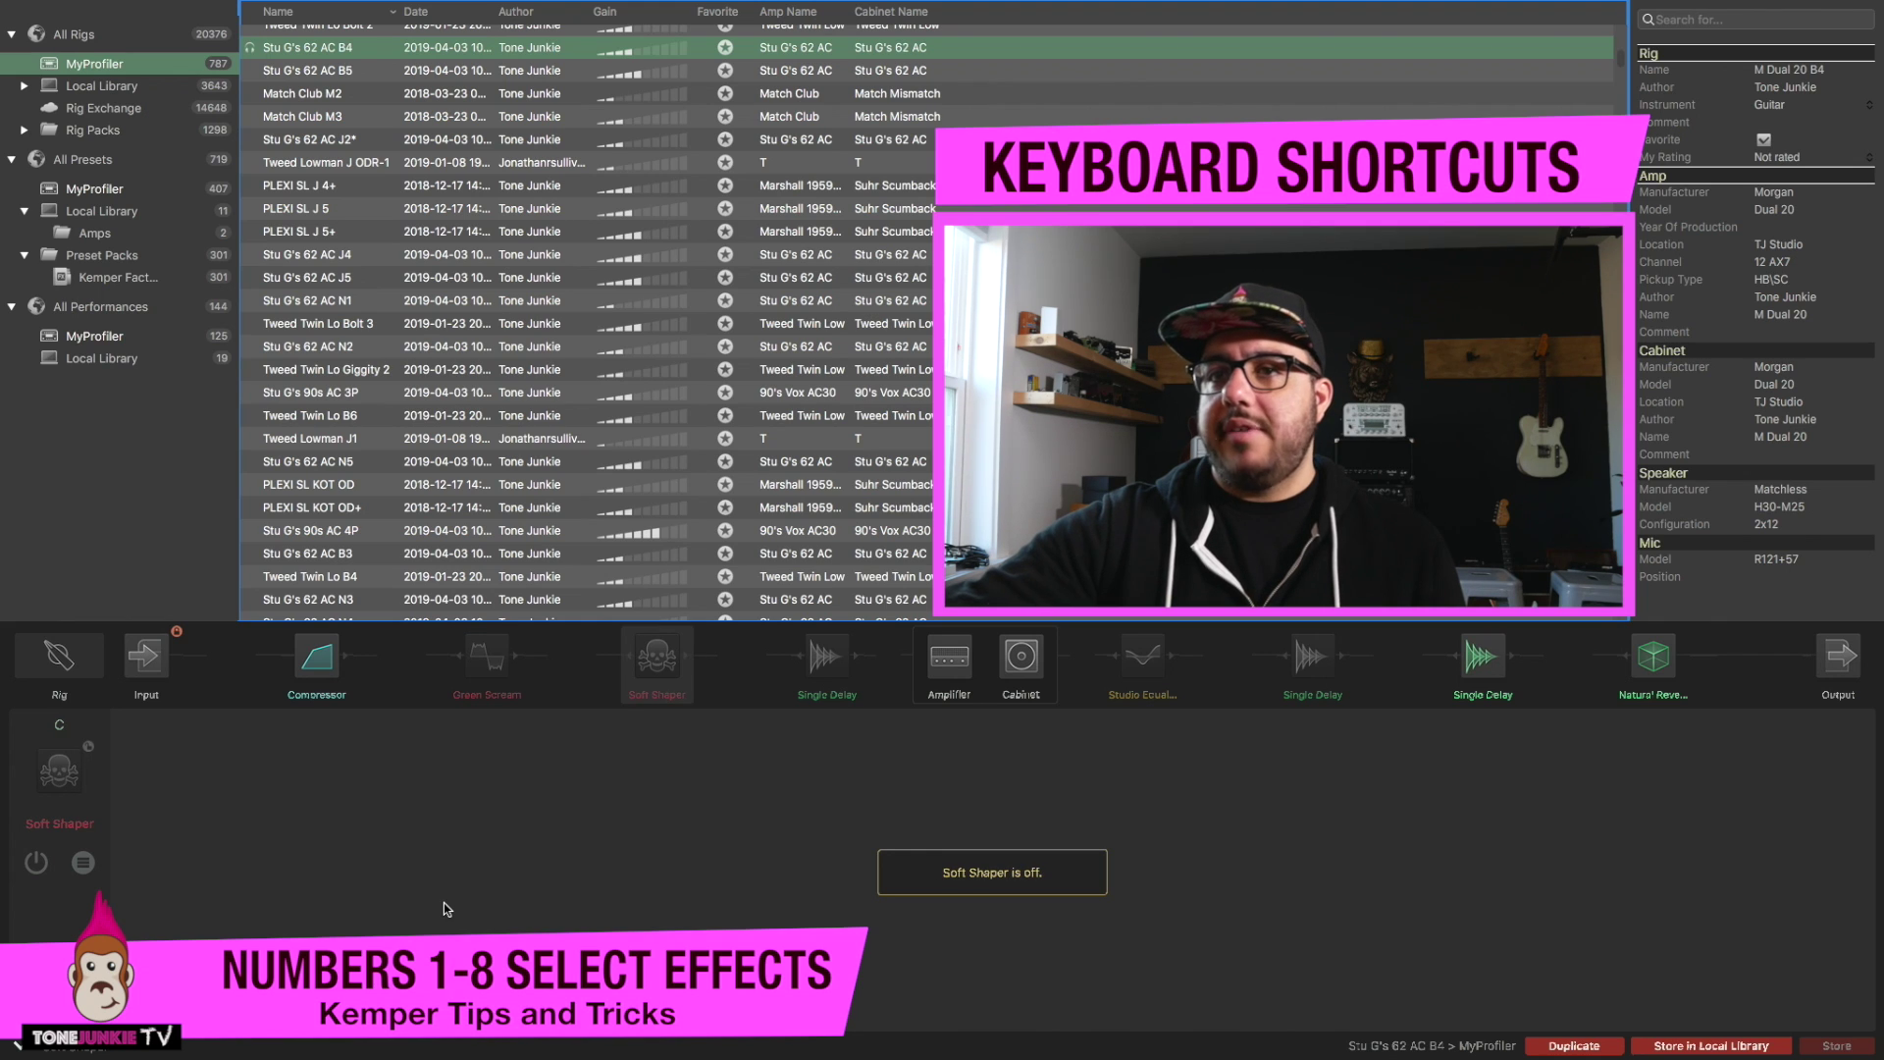
key(1)
key(2)
key(3)
key(4)
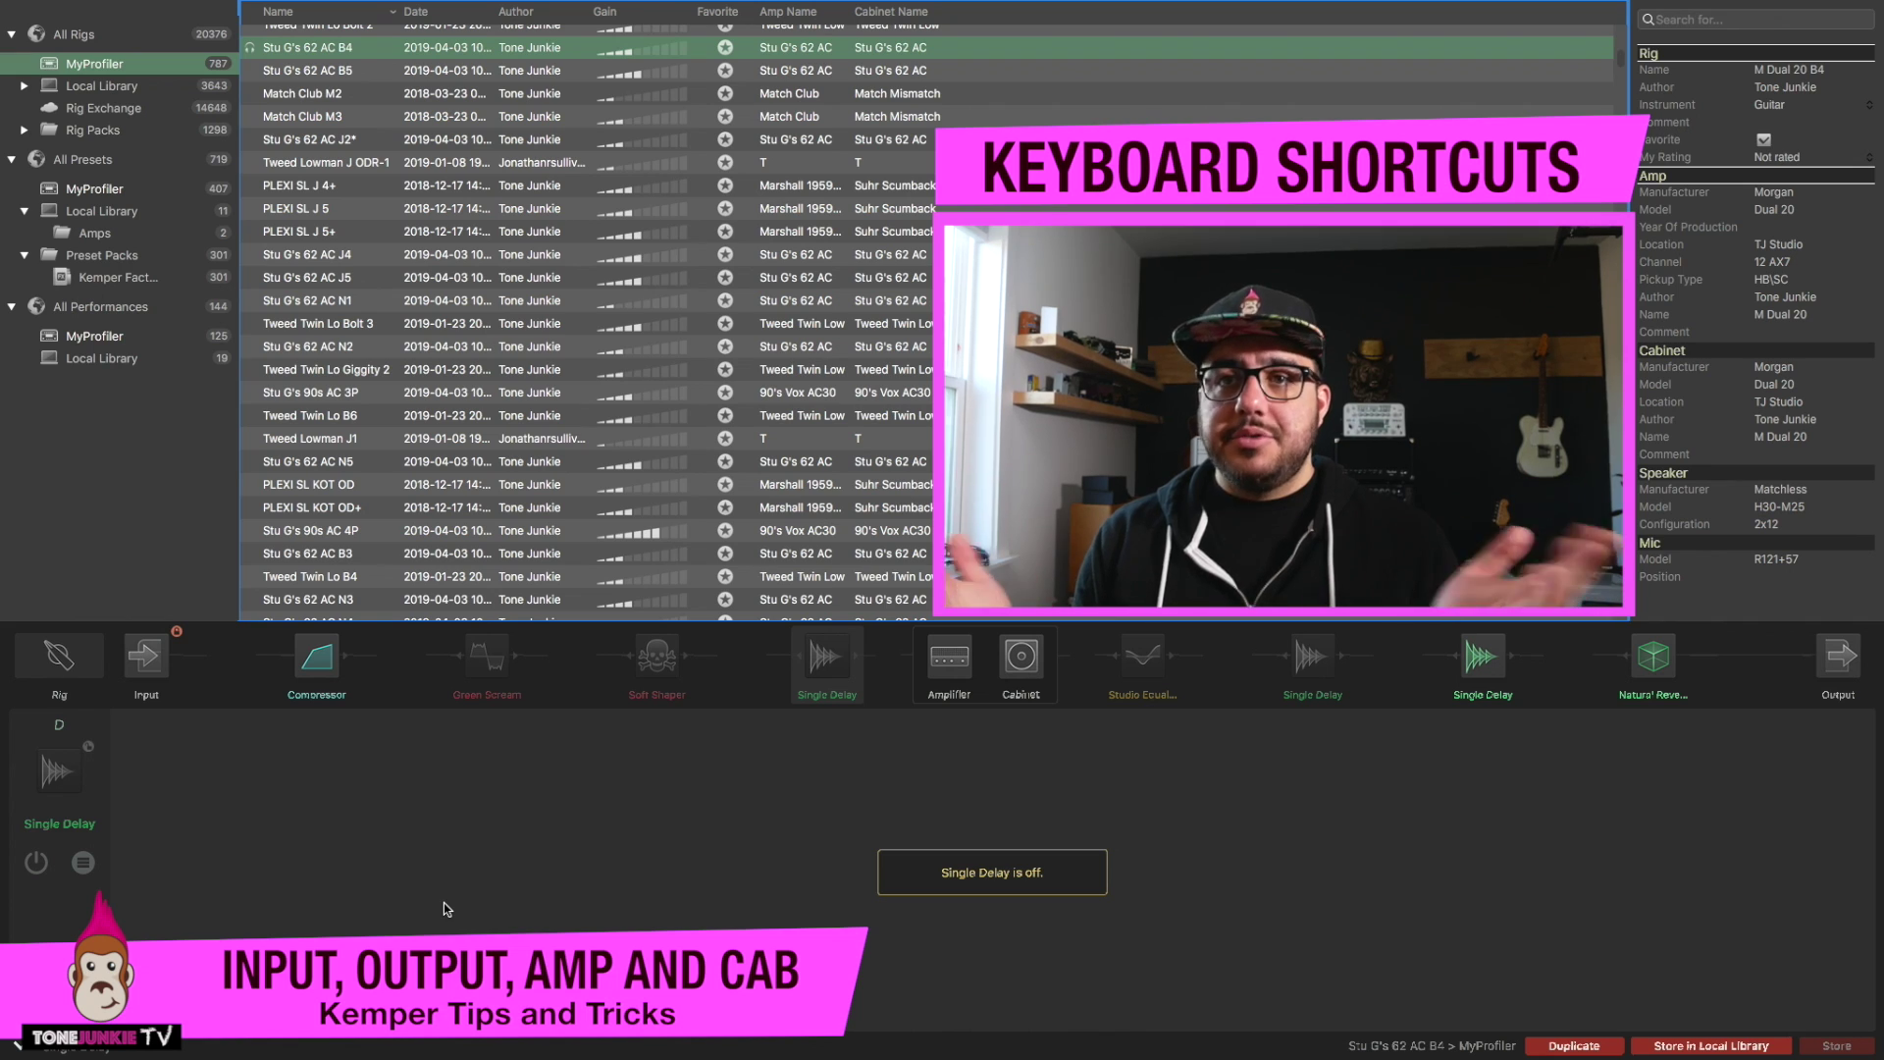
Show the Input, Output, Amp and Cab blocks in turn, returning to the Amp at Gain 3.6.
key(i)
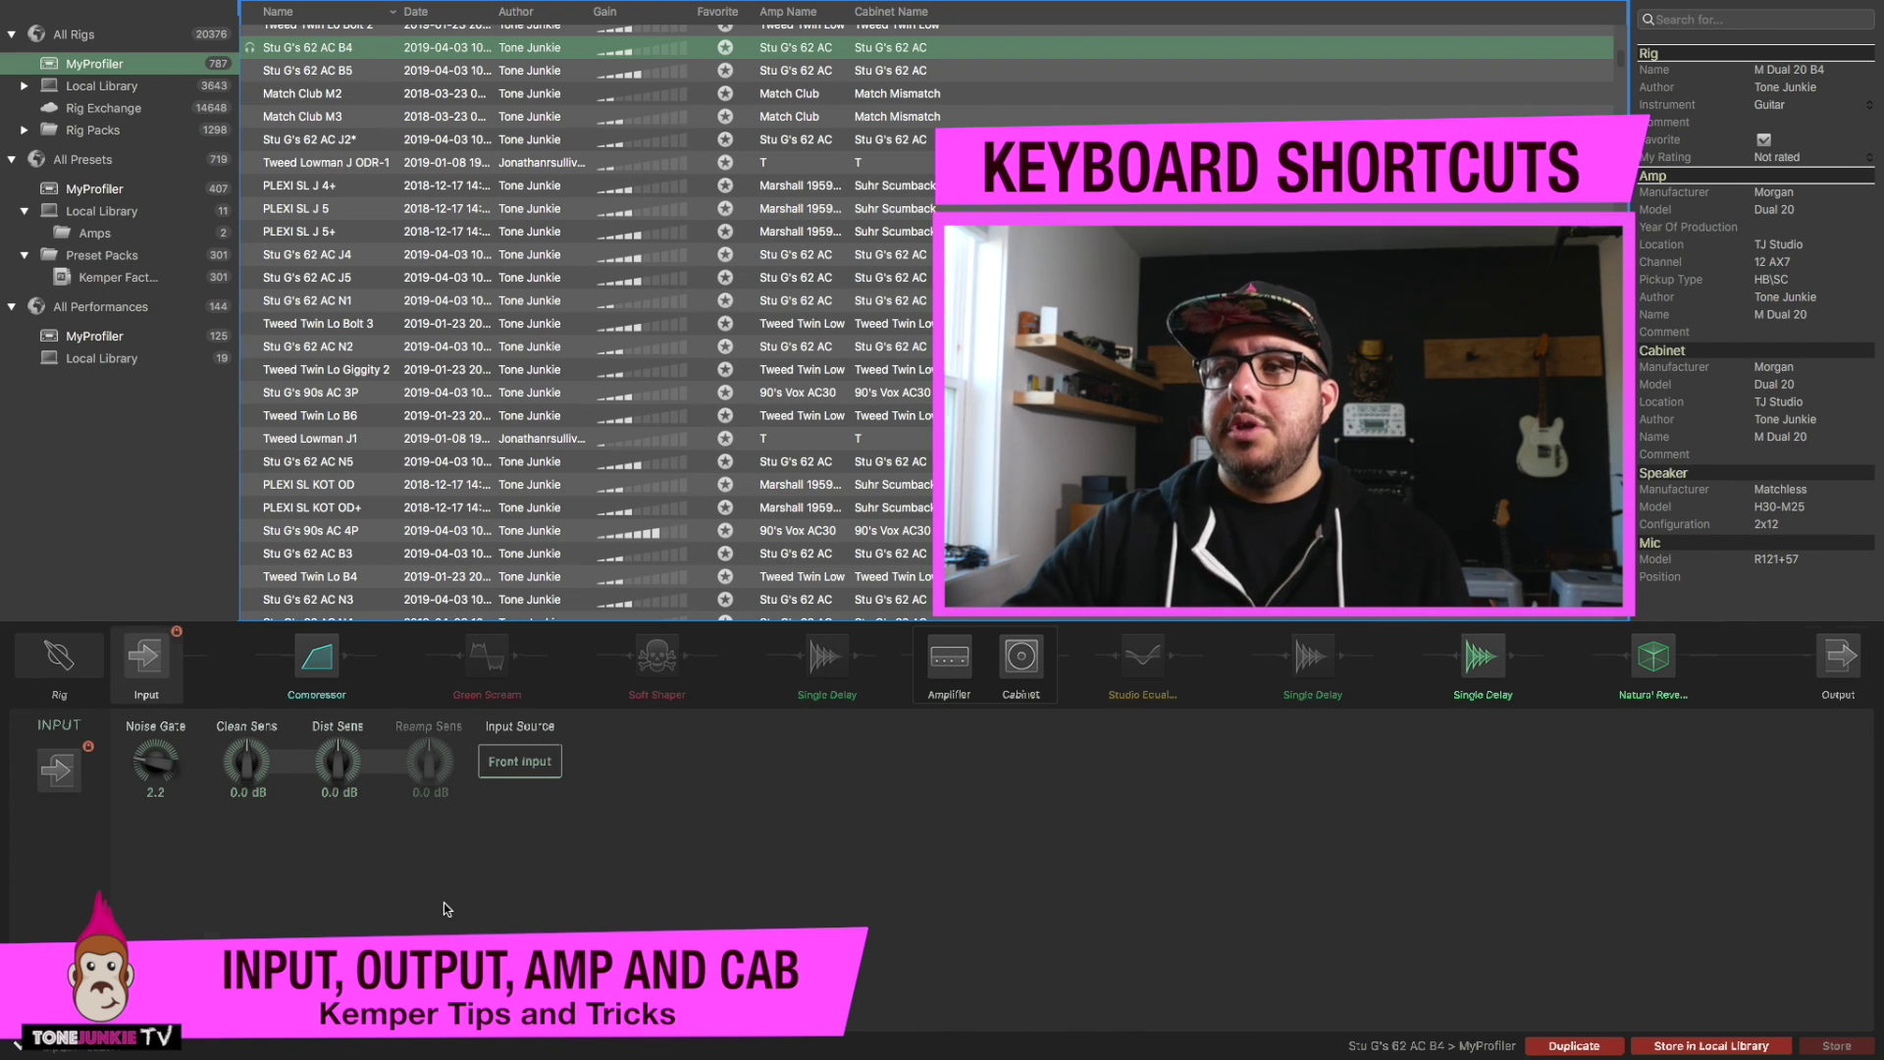
key(o)
key(a)
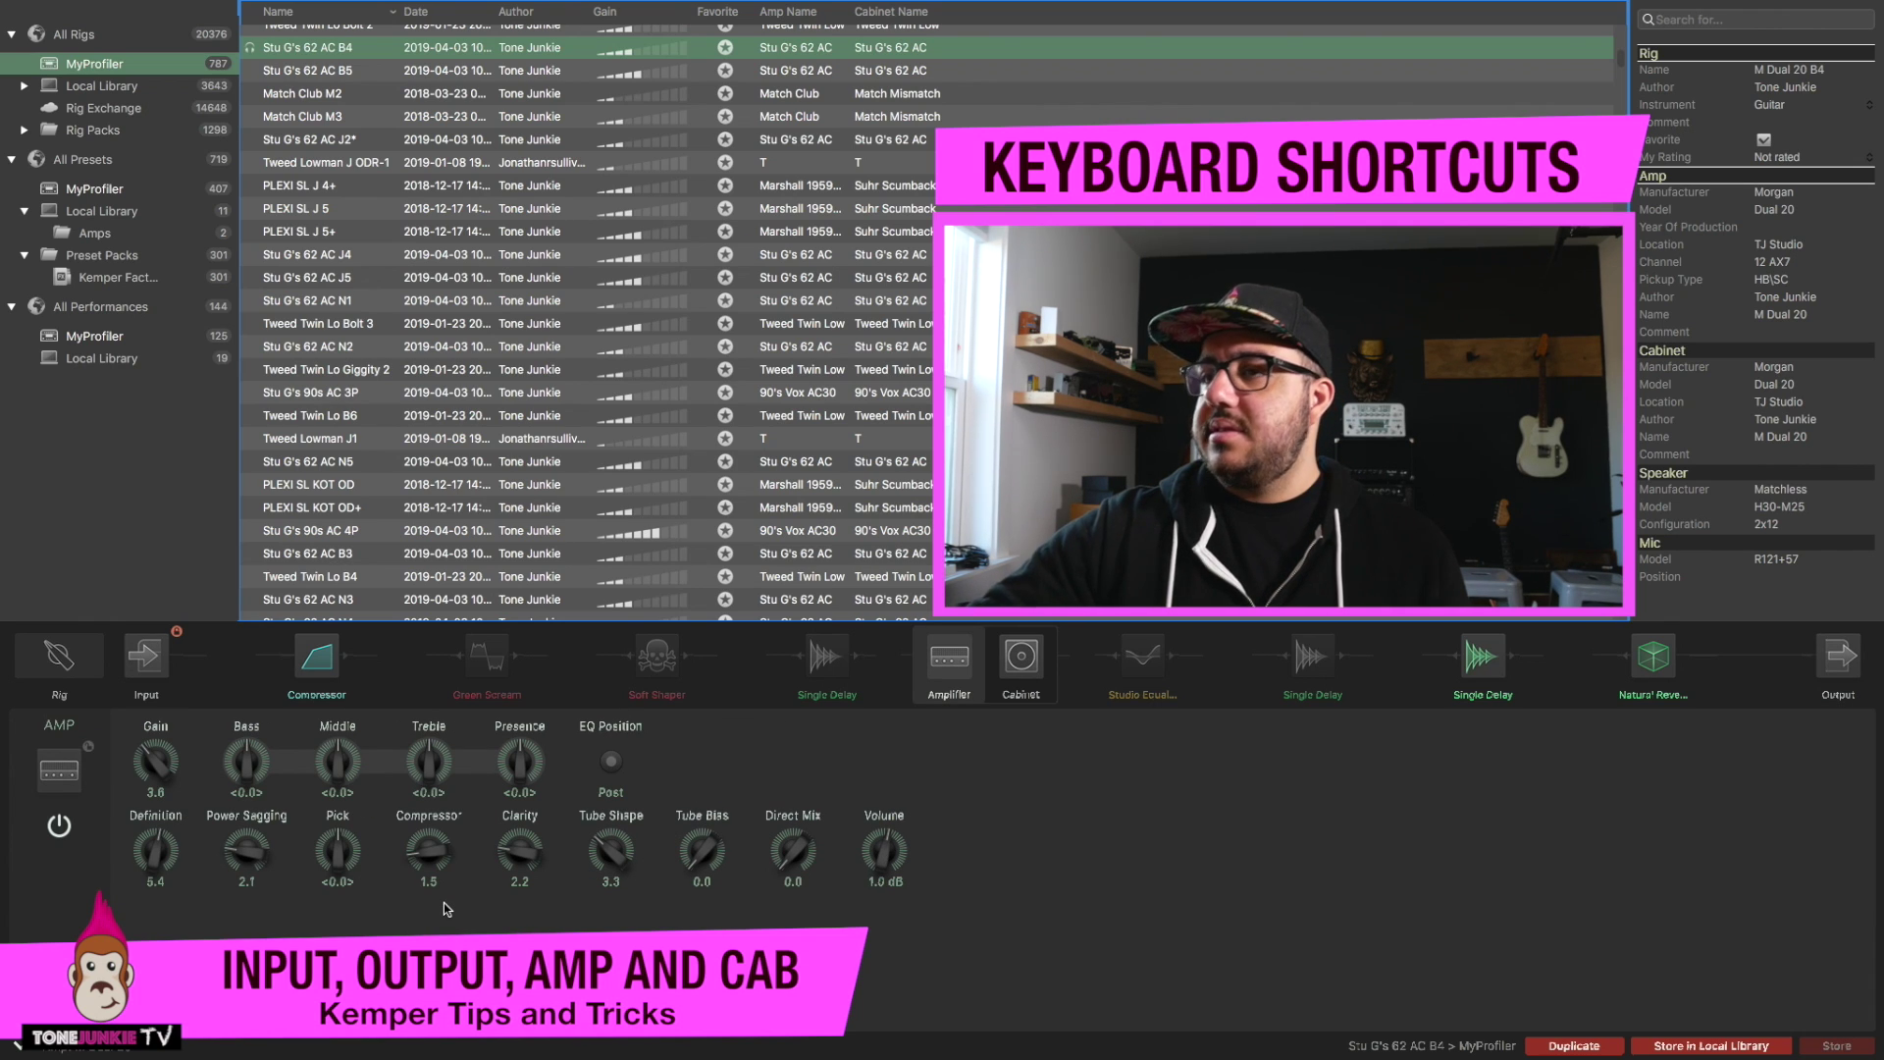
key(c)
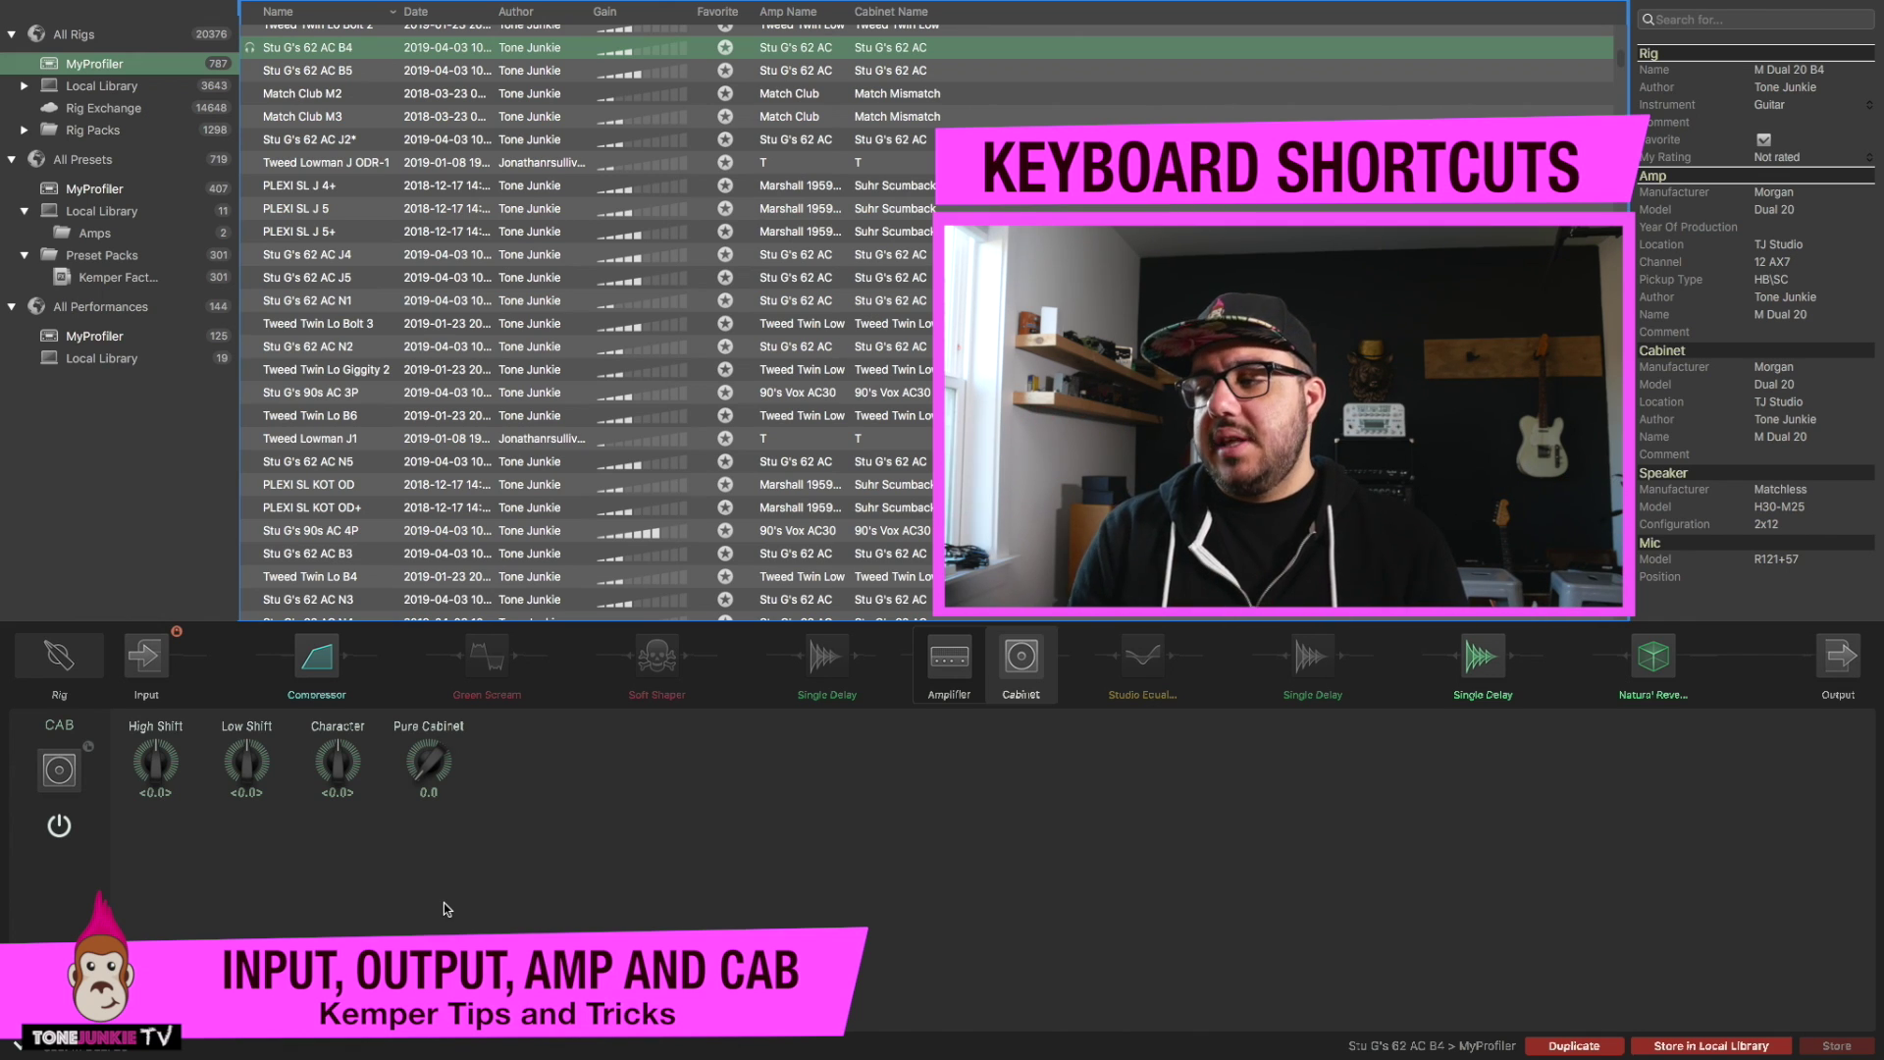
key(a)
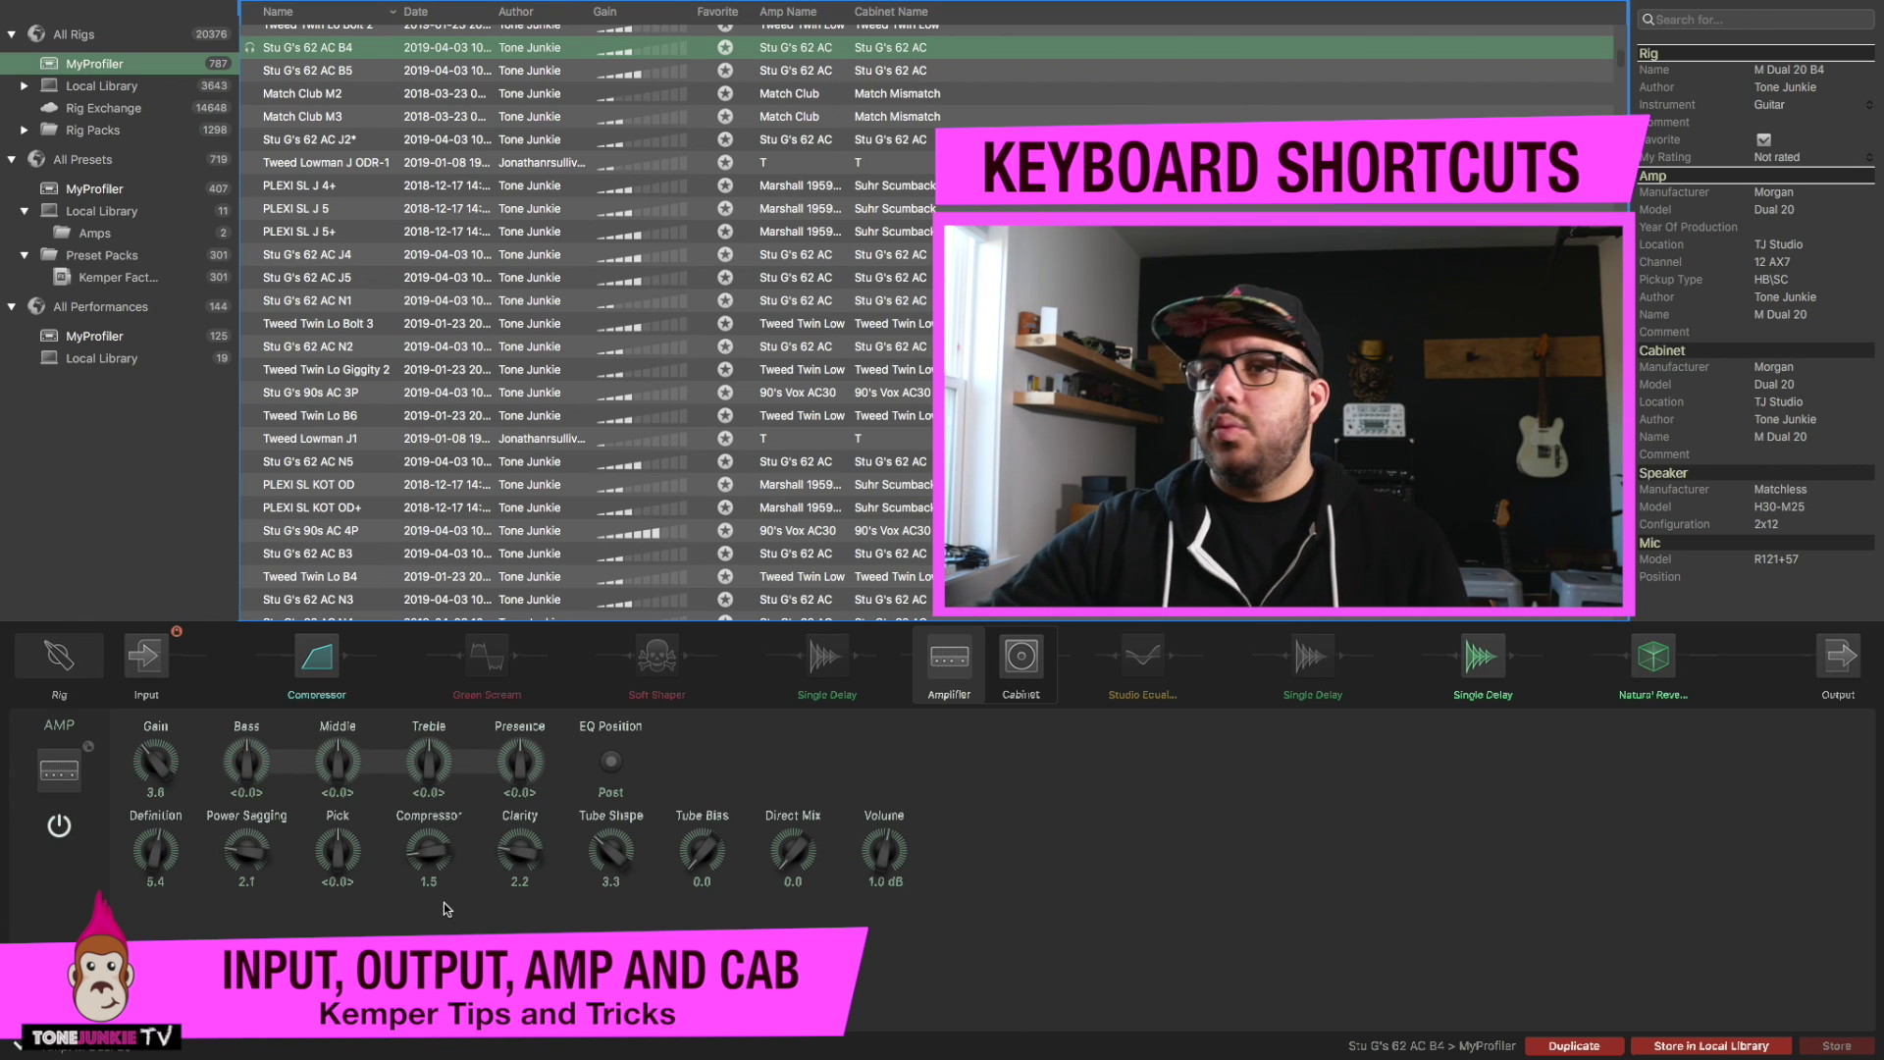
Switch the Stu G's 62 AC B4 amplifier off and on again, marking the rig changed.
key(a)
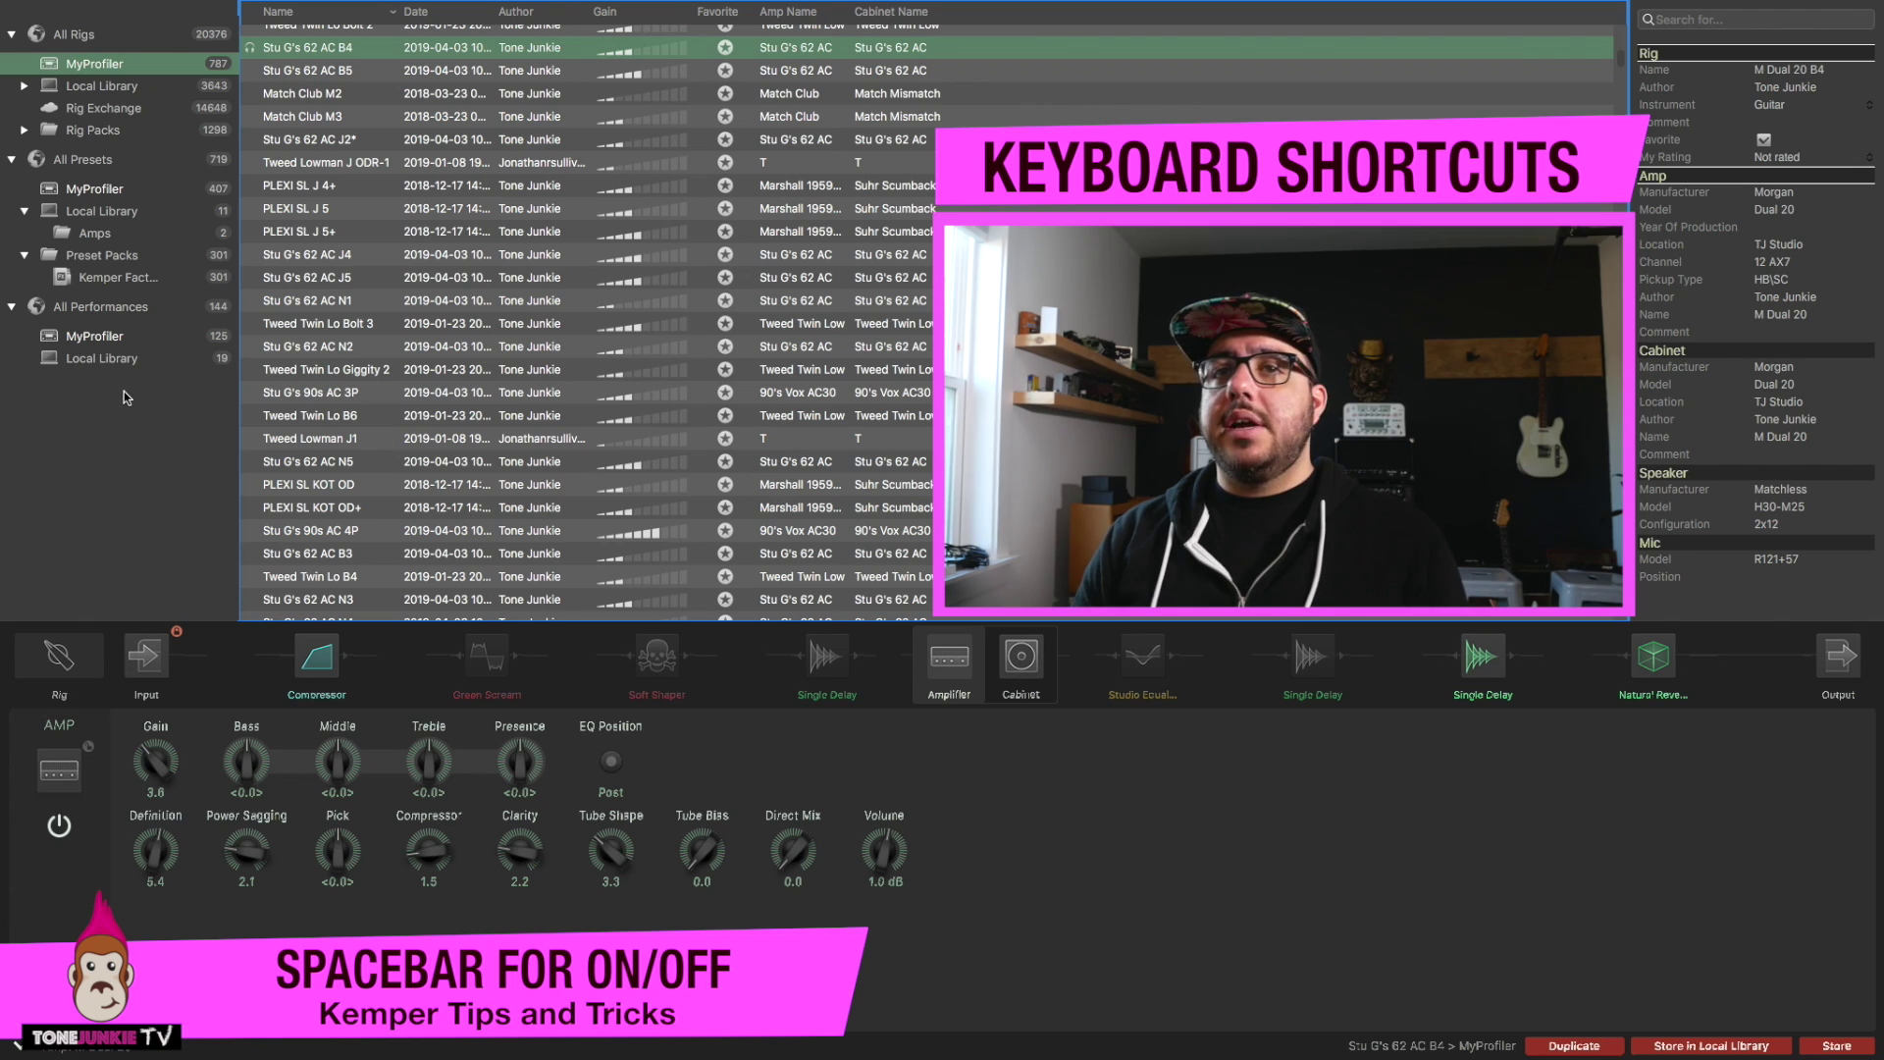
Load the Top Cap GO-TO performance from the MyProfiler performances.
click(114, 338)
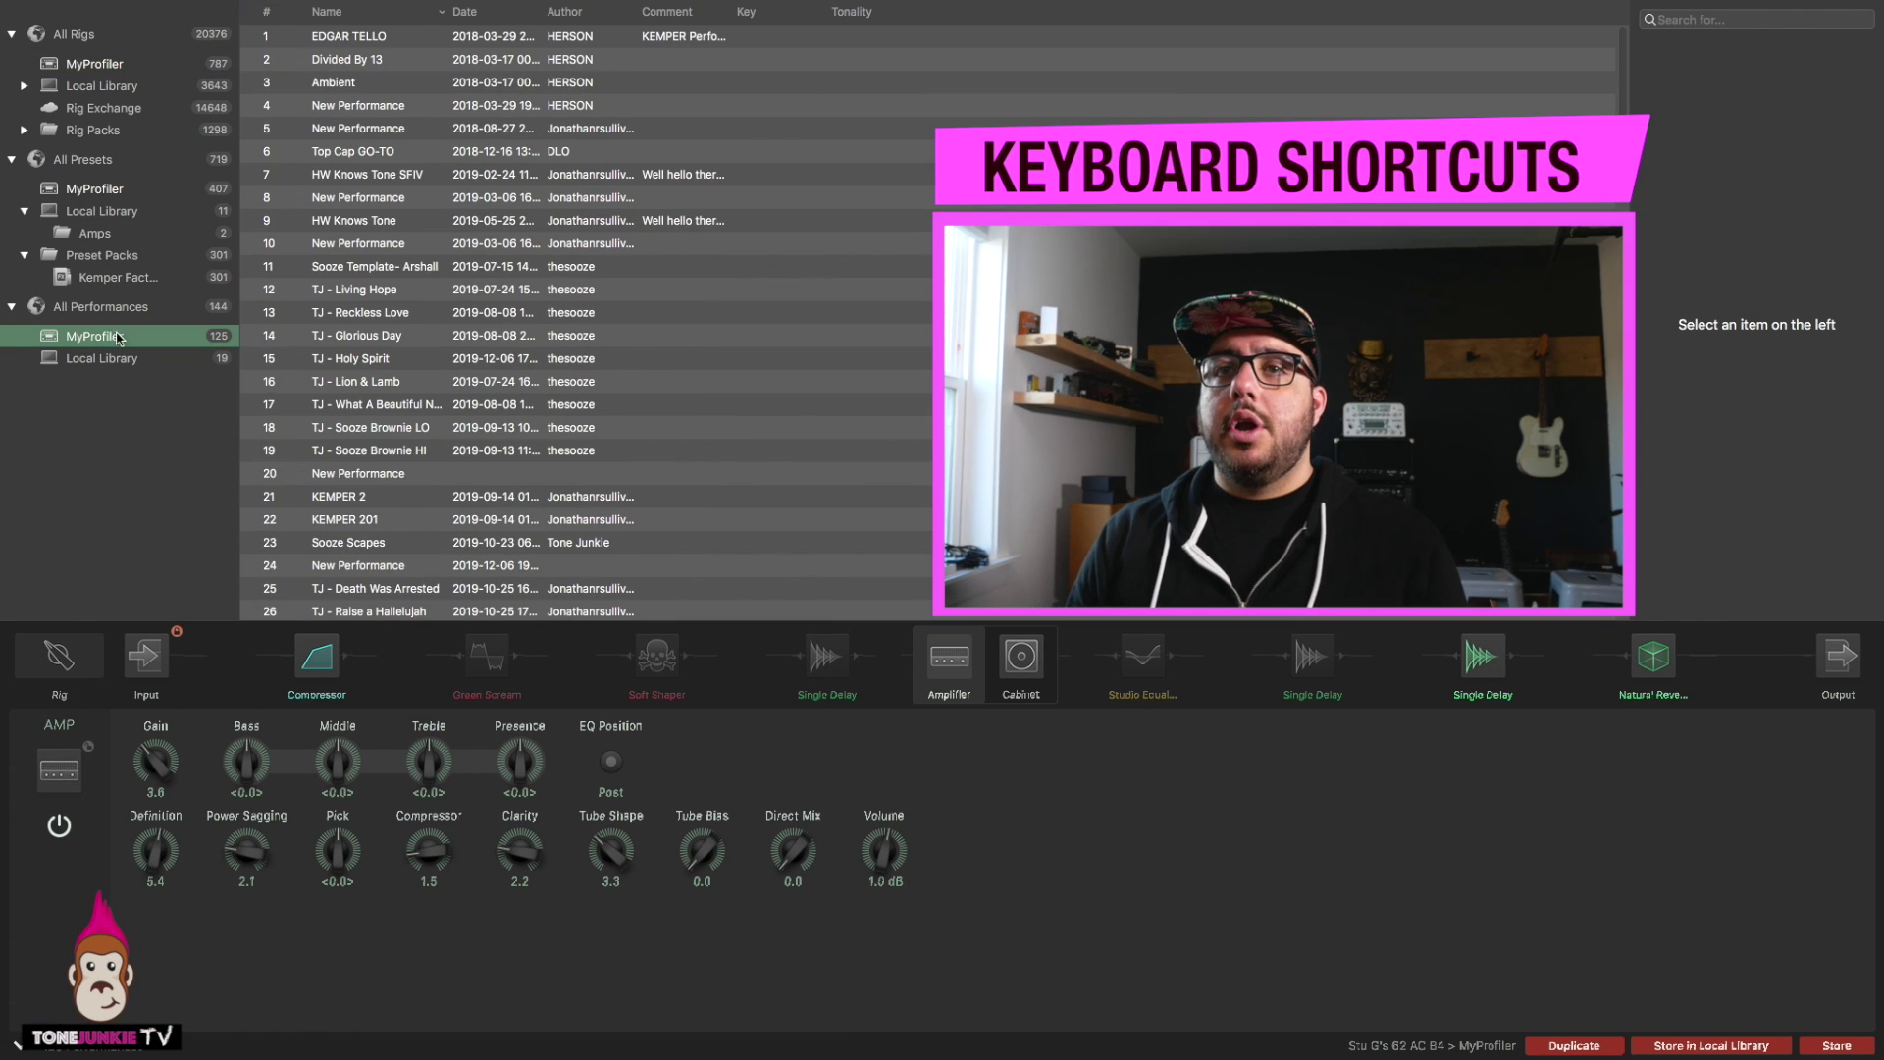
click(394, 154)
right_click(394, 154)
click(423, 159)
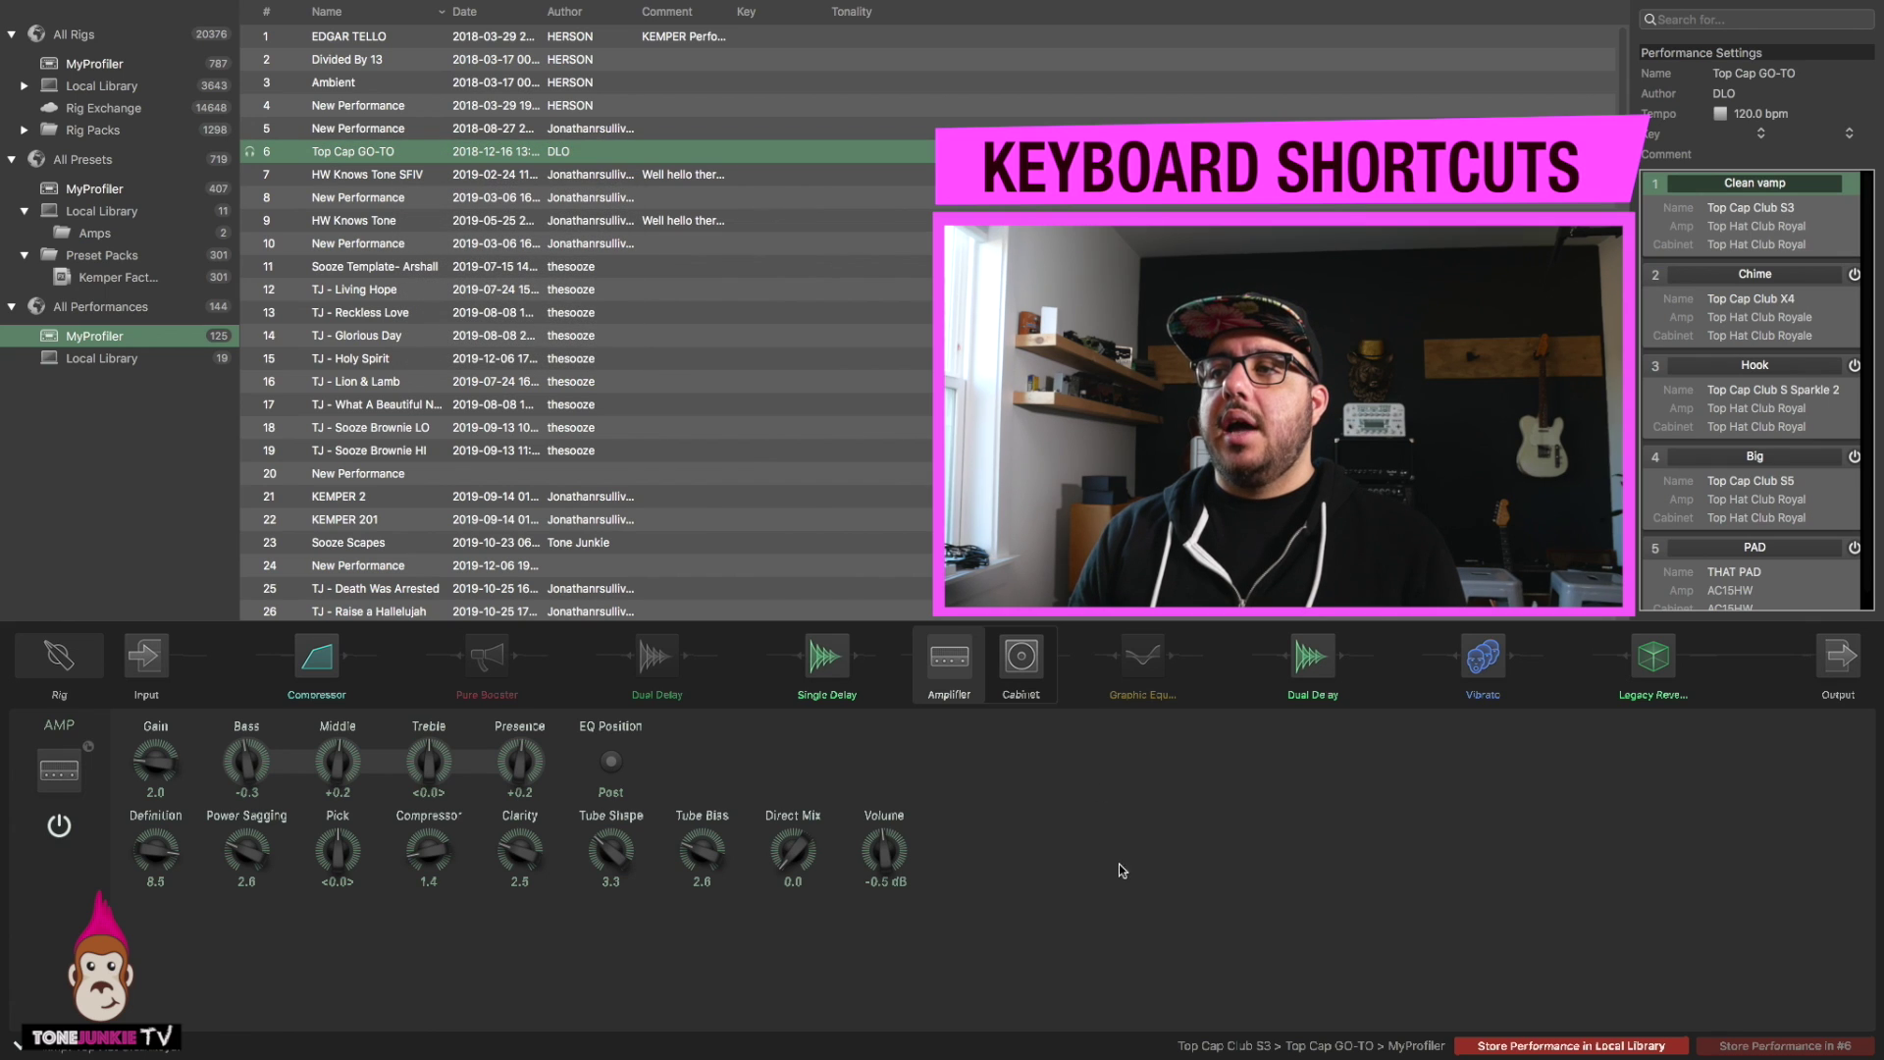
Open the Dual Delay, switch to its morph state, and add a morph to Cross Feedback.
click(1327, 665)
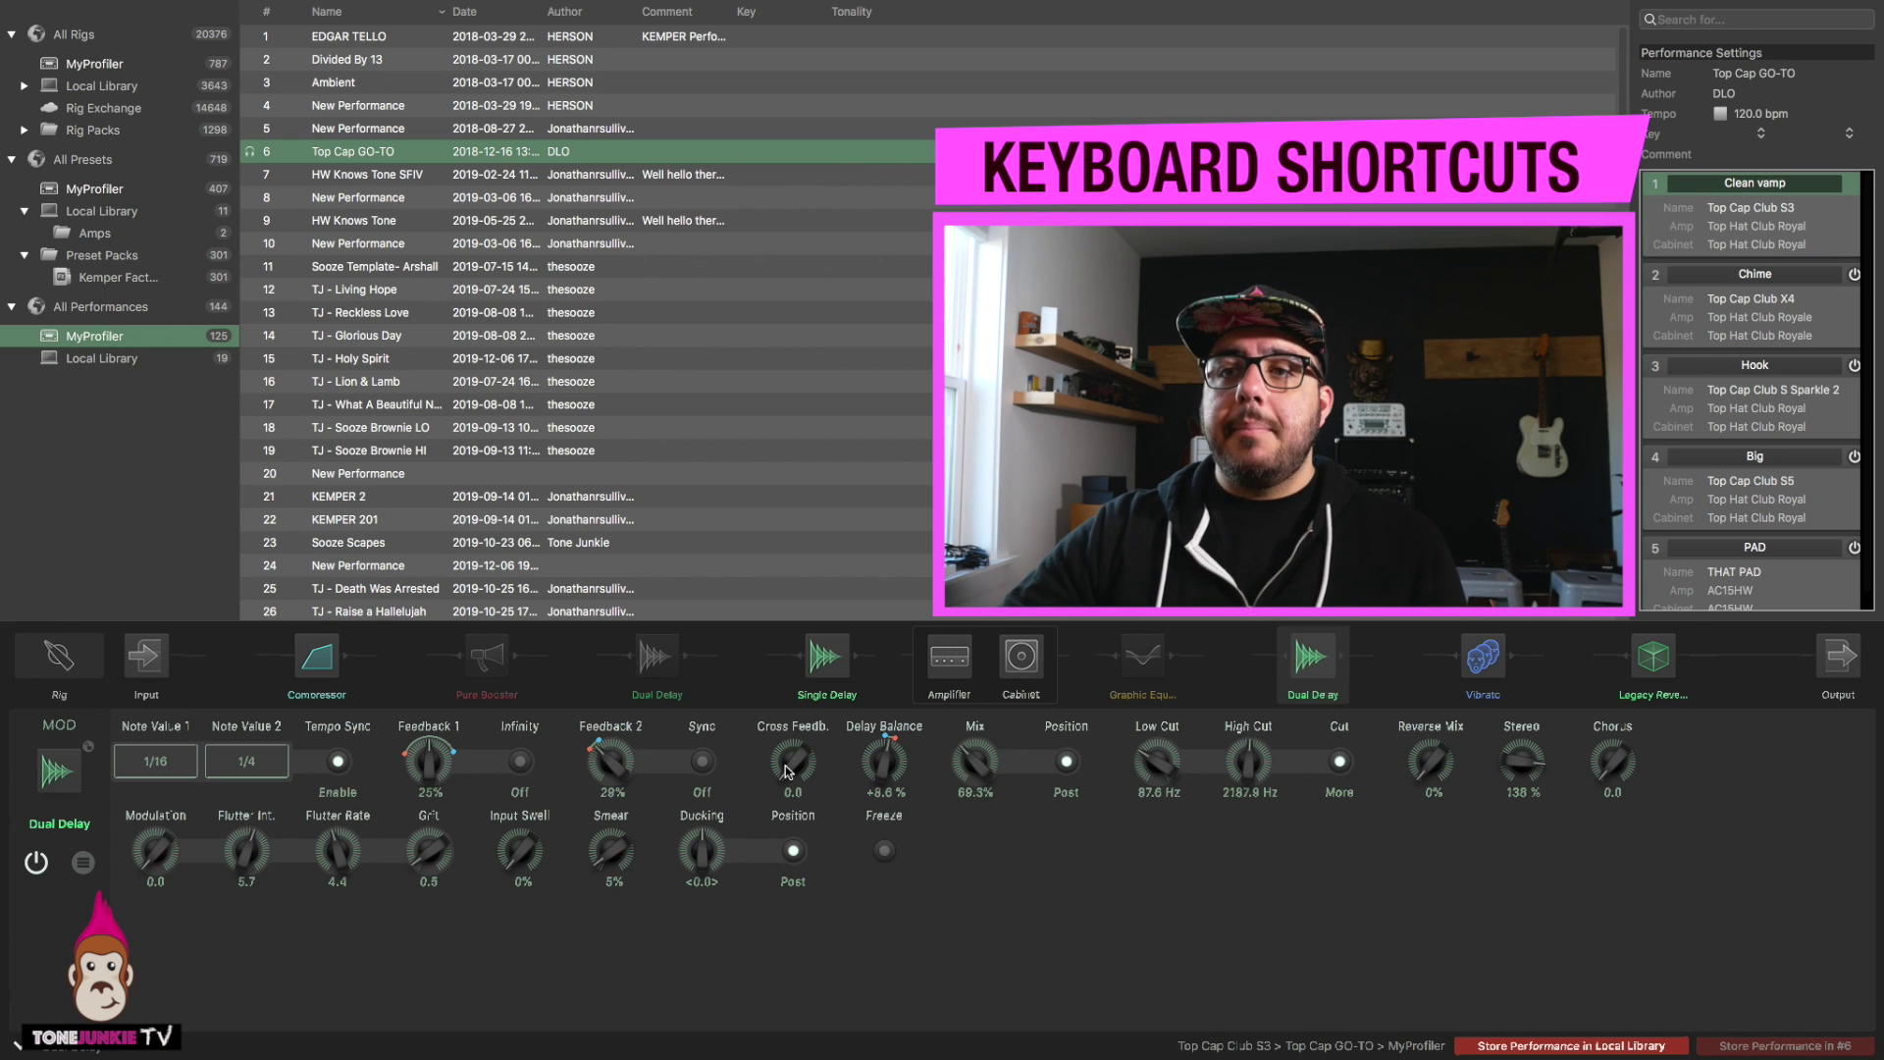
key(Up)
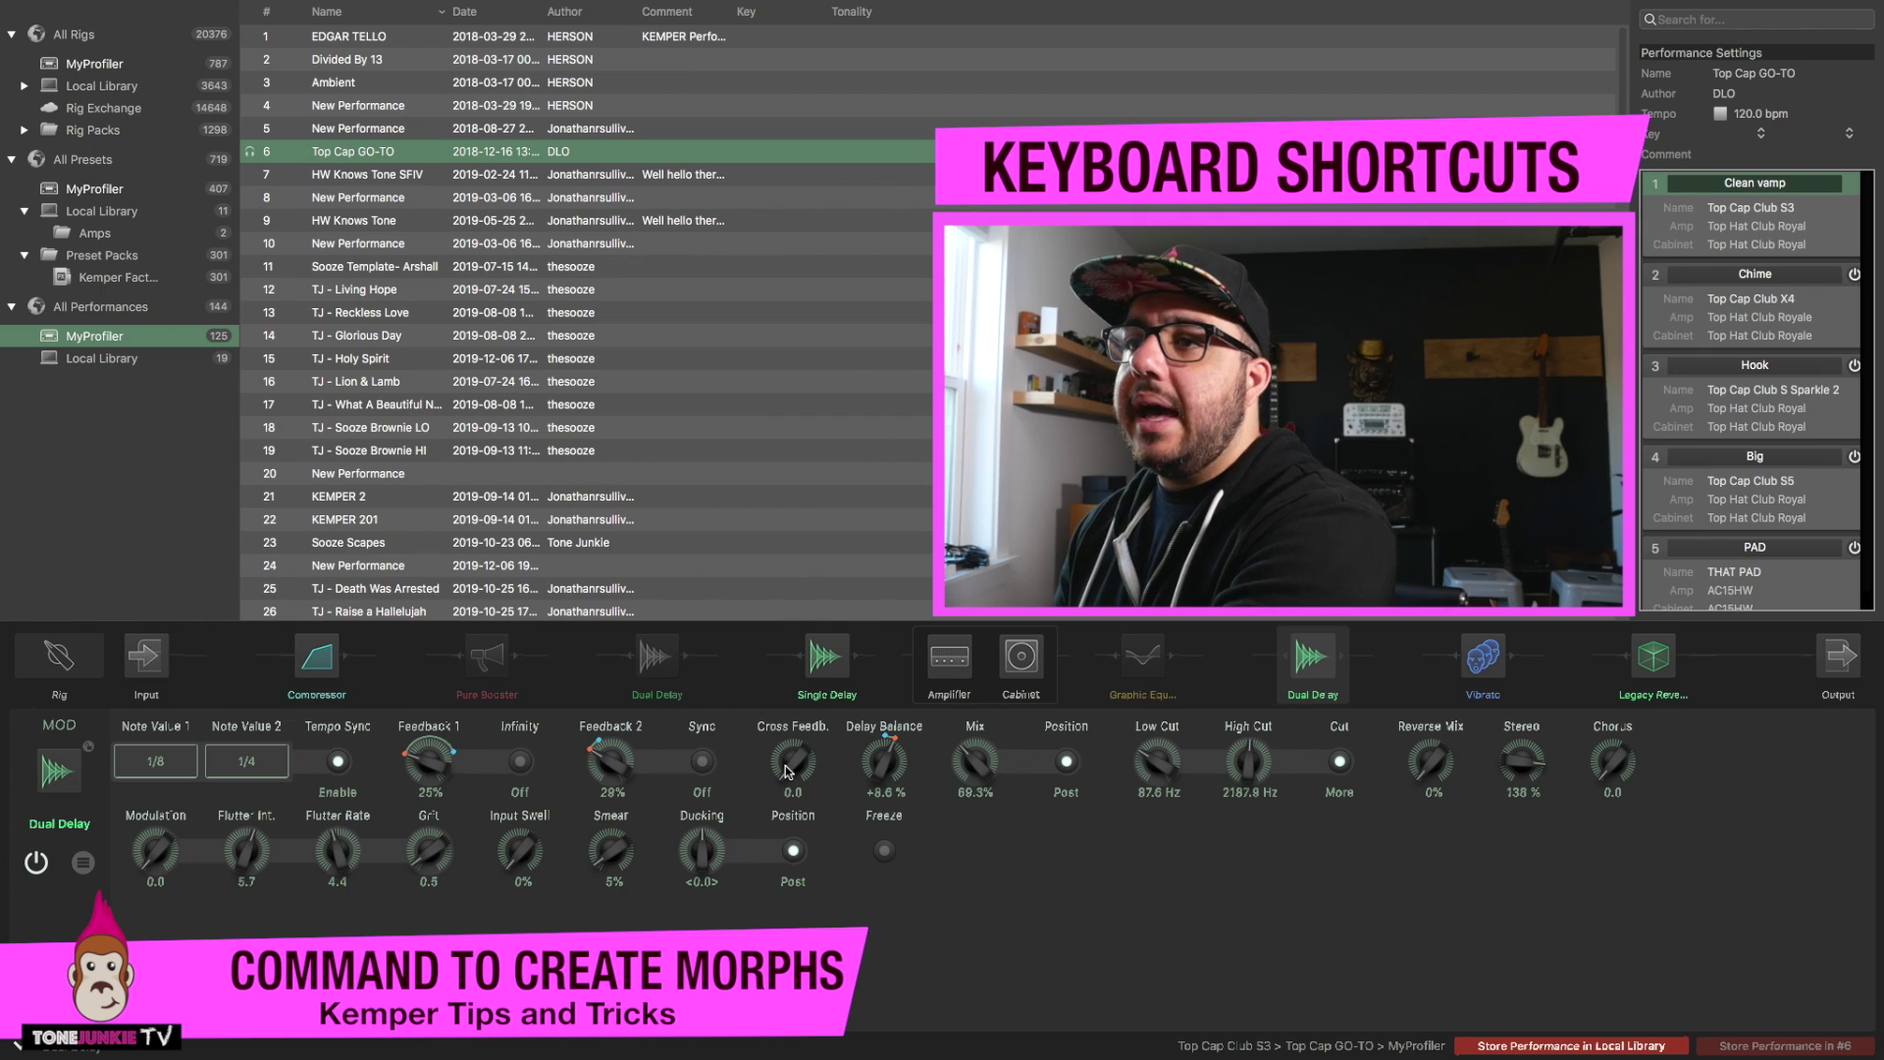
super+click(785, 766)
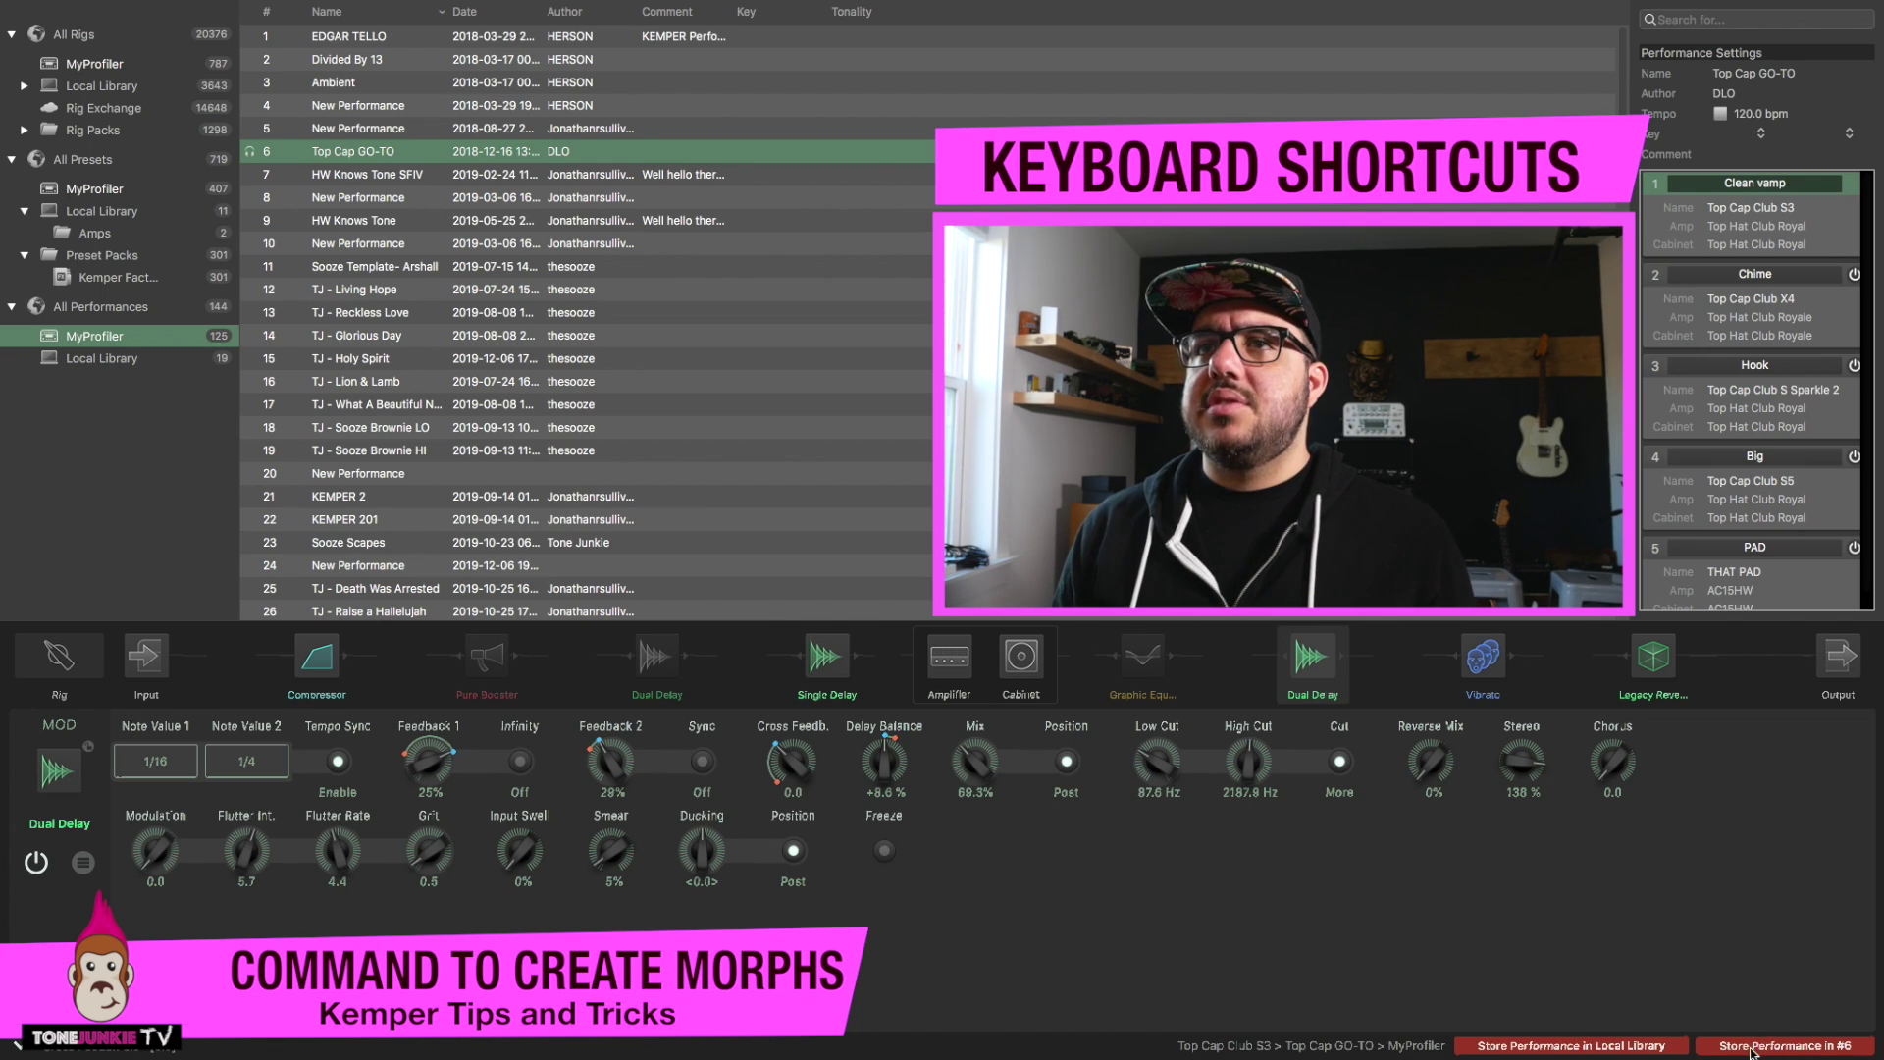
Load the HW Knows Tone performance and raise its Single Delay Grit from 1.5 to 1.9.
right_click(383, 221)
click(439, 241)
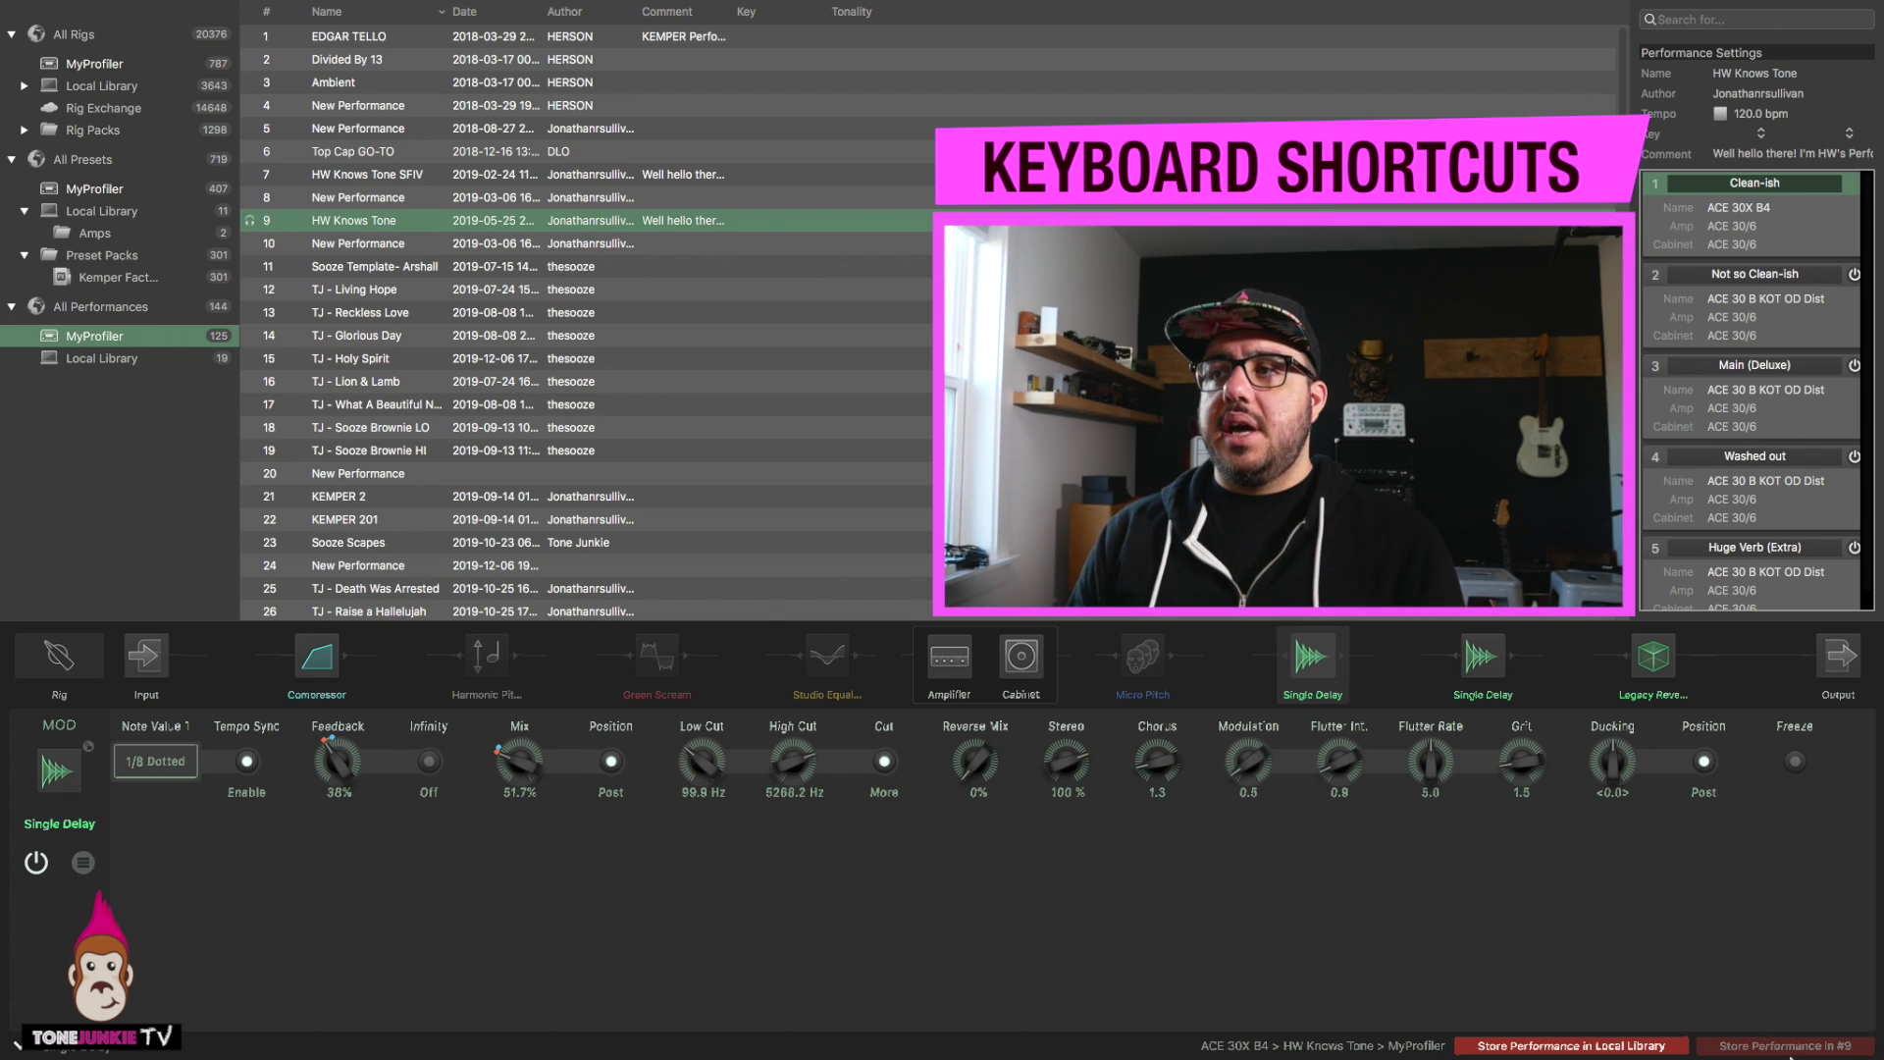
drag(1512, 764, 1511, 755)
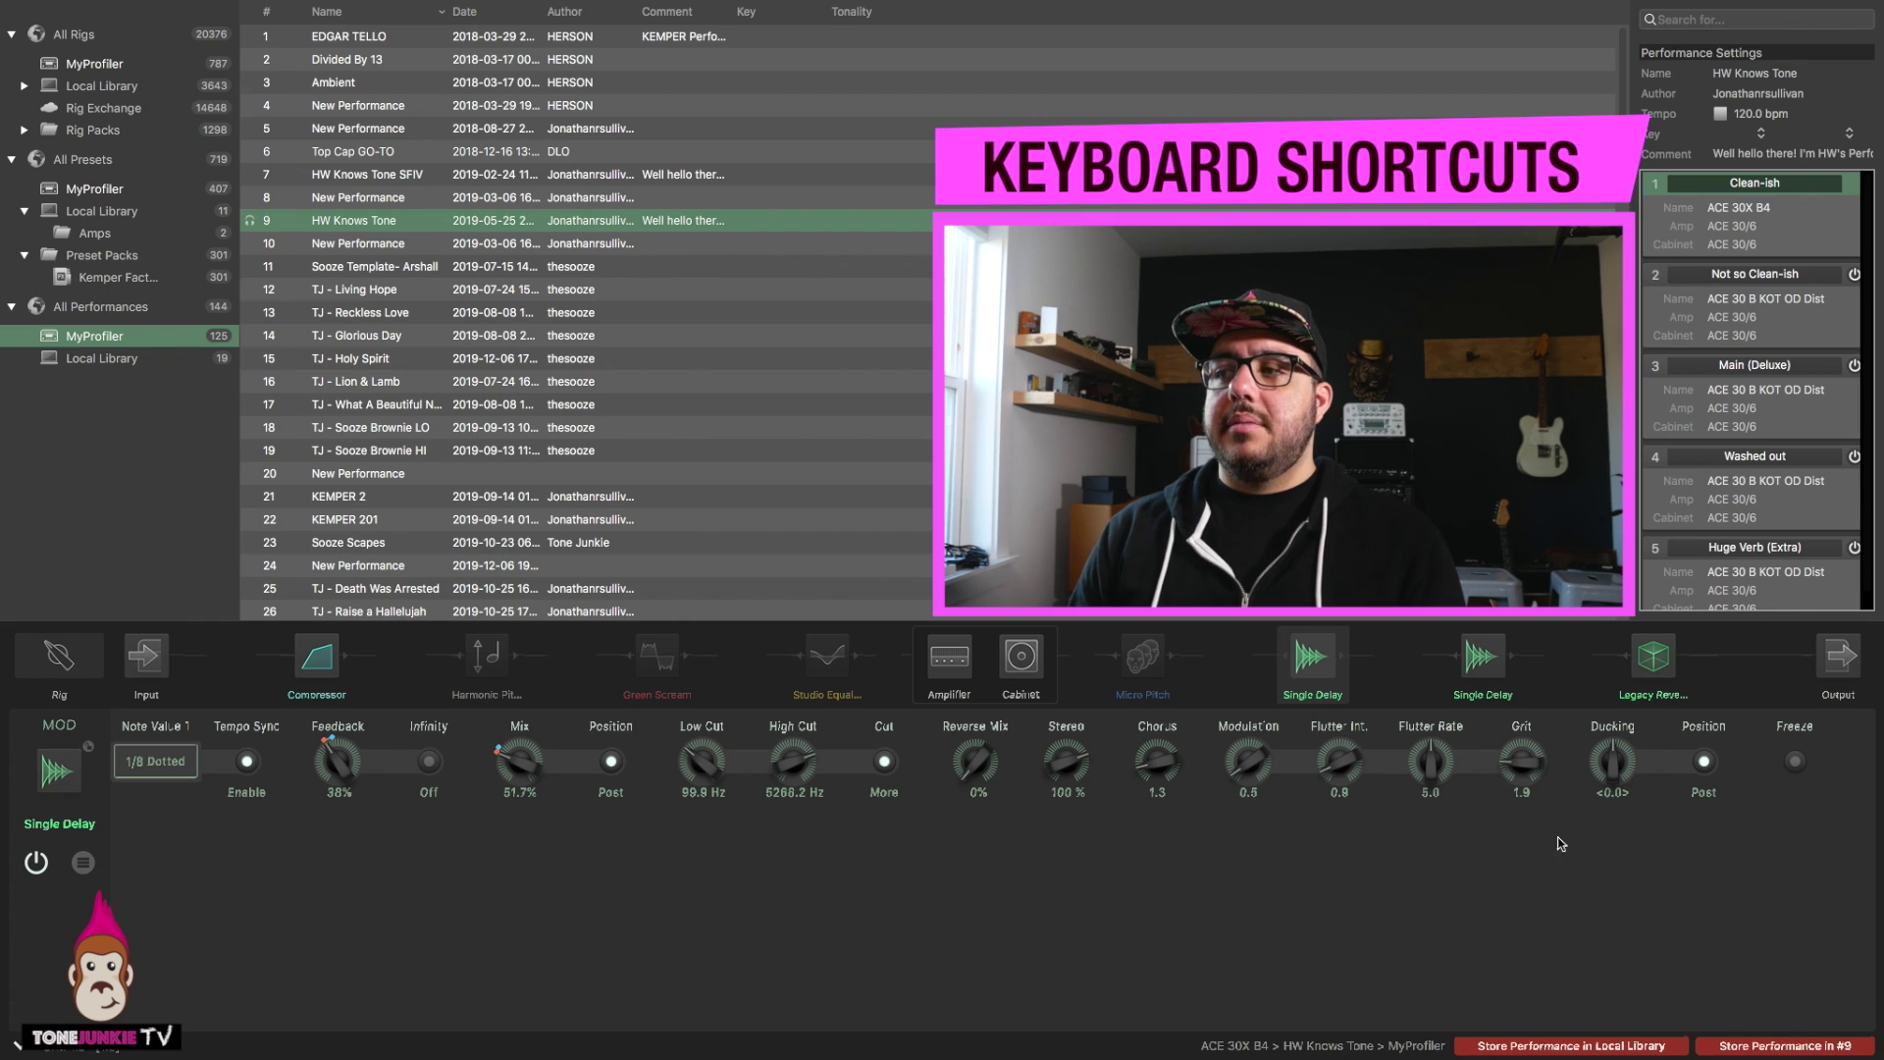